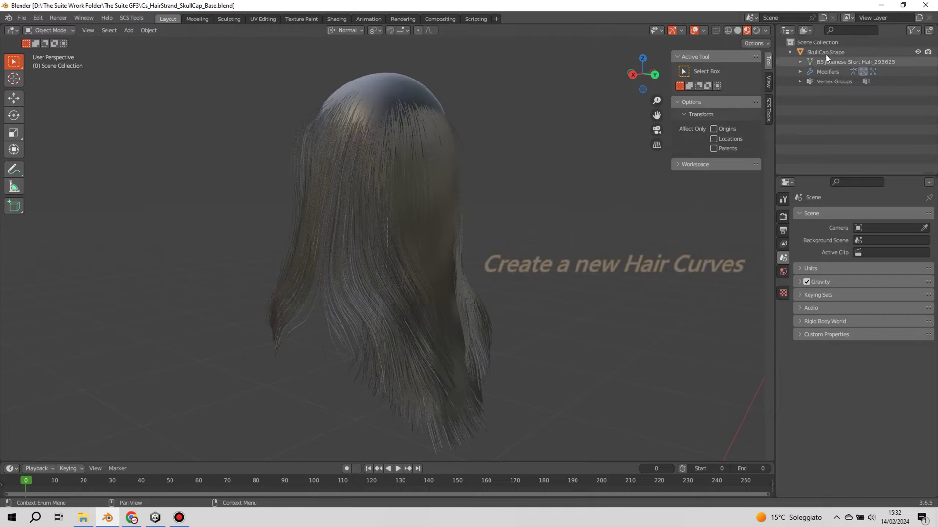
# Select the SkullCap.Shape mesh in the Outliner as the surface for new hair.
pyautogui.click(824, 51)
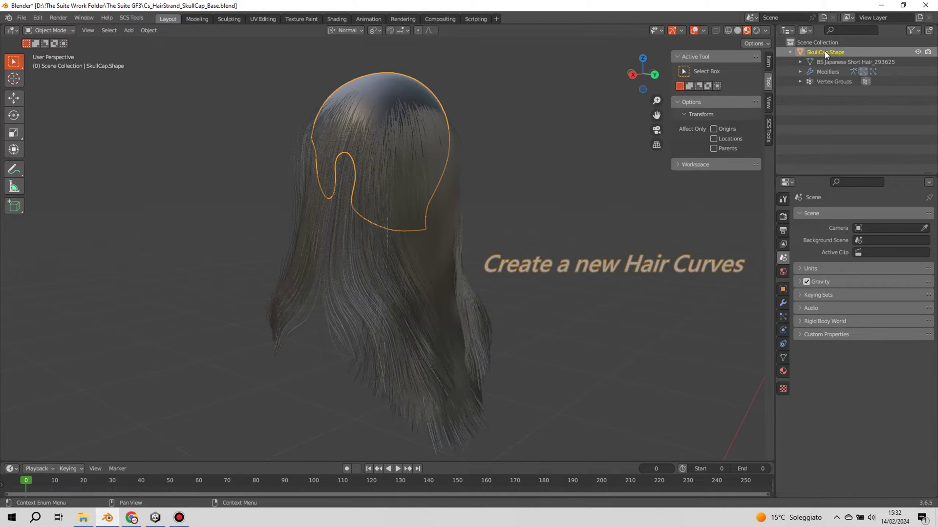
# Add empty hair curves on the skull cap and rename the object Front.
pyautogui.click(129, 29)
pyautogui.moveTo(153, 56)
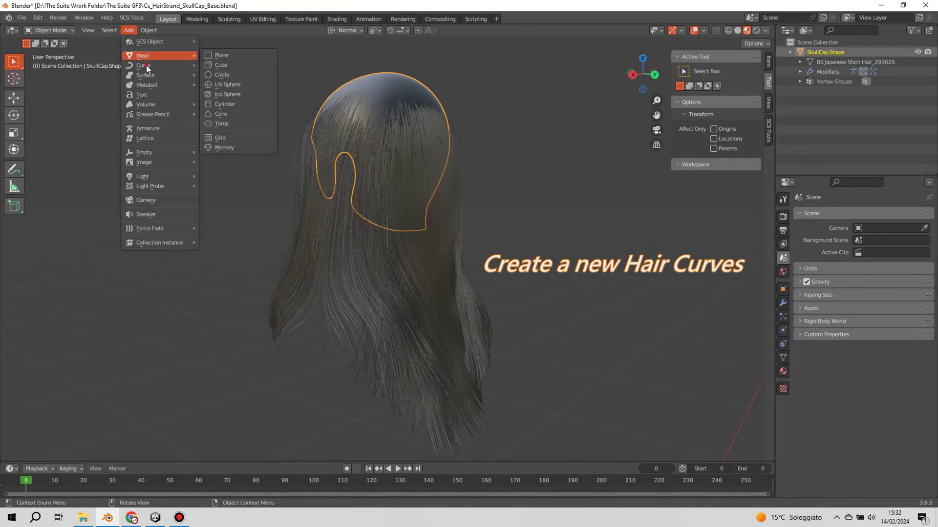
pyautogui.click(230, 122)
pyautogui.click(845, 92)
pyautogui.doubleClick(840, 92)
pyautogui.write('Front')
pyautogui.press('Return')
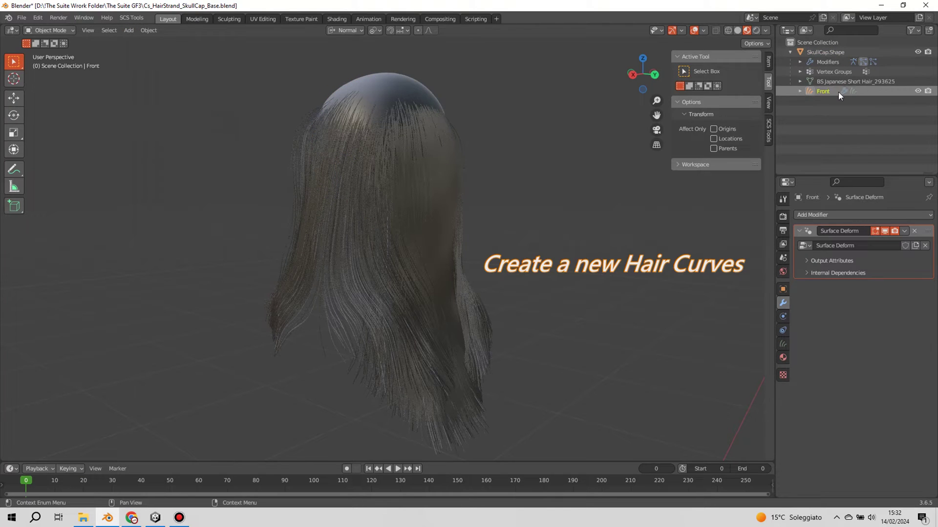
# Put Front into Sculpt Mode with the Add brush active.
pyautogui.click(49, 30)
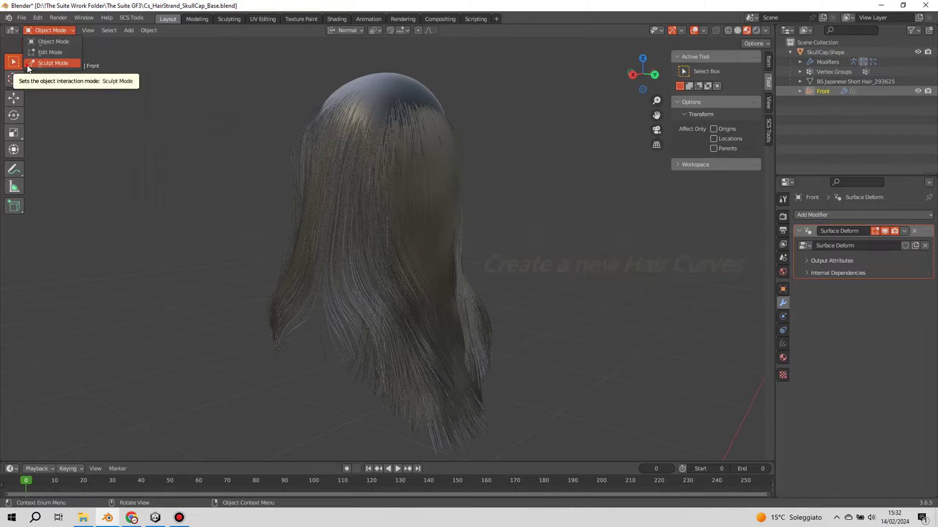
pyautogui.click(27, 65)
pyautogui.click(14, 81)
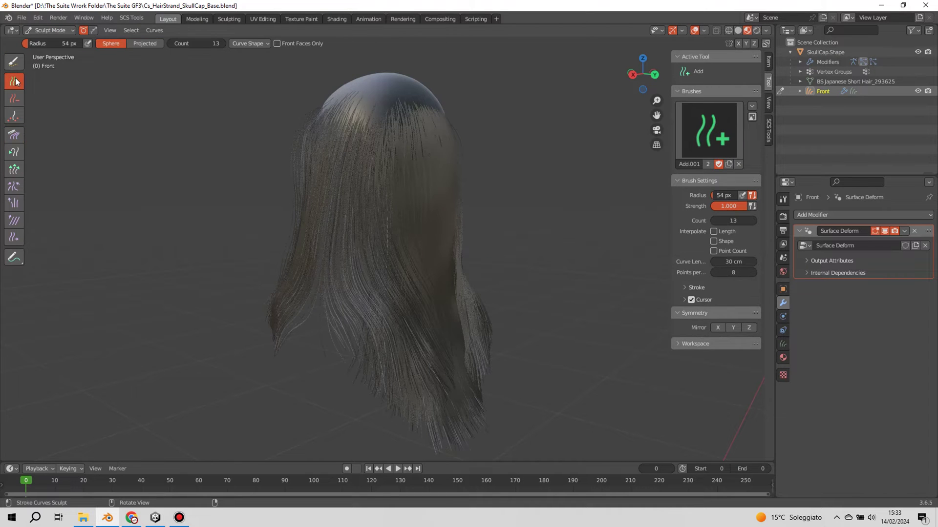
# Set the Add brush to Count 5, 12 points per curve and 20 cm length.
pyautogui.moveTo(284, 133)
pyautogui.mouseDown(button='middle')
pyautogui.moveTo(336, 115)
pyautogui.moveTo(361, 202)
pyautogui.moveTo(383, 197)
pyautogui.mouseUp(button='middle')
pyautogui.click(213, 45)
pyautogui.write('5')
pyautogui.press('Return')
pyautogui.click(258, 44)
pyautogui.click(273, 108)
pyautogui.write('12')
pyautogui.press('Return')
pyautogui.click(278, 98)
pyautogui.write('20')
pyautogui.press('Return')
# Shrink the brush radius to 34 px and paint the first strands on the scalp.
pyautogui.moveTo(276, 214)
pyautogui.mouseDown(button='middle')
pyautogui.moveTo(408, 201)
pyautogui.moveTo(452, 173)
pyautogui.moveTo(458, 204)
pyautogui.mouseUp(button='middle')
pyautogui.press('f')
pyautogui.click(426, 184)
pyautogui.moveTo(459, 204); pyautogui.dragTo(442, 235)
pyautogui.moveTo(441, 235); pyautogui.dragTo(434, 210, button='middle')
pyautogui.moveTo(412, 192); pyautogui.dragTo(437, 197)
# Paint more strands into a fan along the side and frame it in front view.
pyautogui.moveTo(438, 197)
pyautogui.mouseDown(button='middle')
pyautogui.moveTo(376, 139)
pyautogui.moveTo(414, 163)
pyautogui.moveTo(343, 126)
pyautogui.mouseUp(button='middle')
pyautogui.moveTo(343, 127); pyautogui.dragTo(348, 150)
pyautogui.moveTo(347, 149)
pyautogui.mouseDown(button='middle')
pyautogui.moveTo(341, 188)
pyautogui.moveTo(282, 193)
pyautogui.mouseUp(button='middle')
pyautogui.moveTo(283, 192); pyautogui.dragTo(286, 230)
pyautogui.moveTo(286, 230); pyautogui.dragTo(351, 192, button='middle')
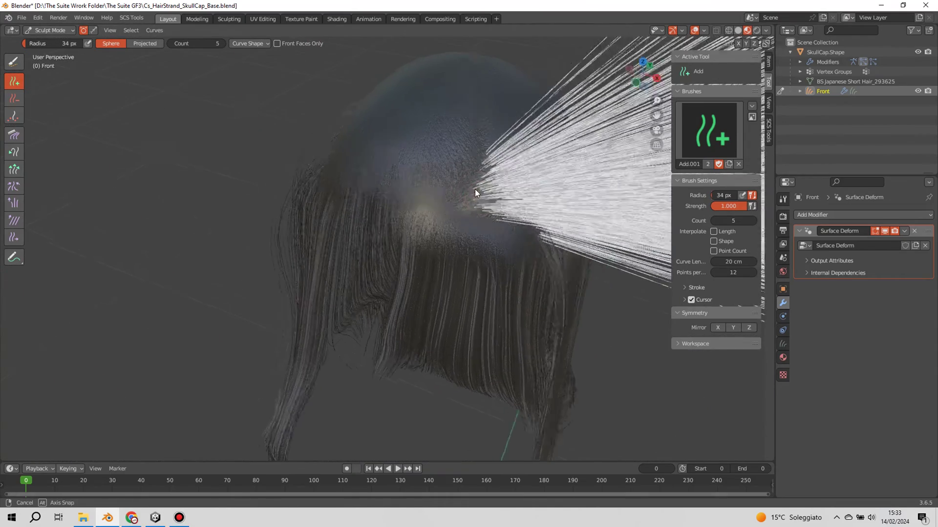
pyautogui.press('KP_1')
pyautogui.moveTo(485, 175)
pyautogui.keyDown('ctrl'); pyautogui.mouseDown(button='middle')
pyautogui.moveTo(529, 198)
pyautogui.moveTo(489, 220)
pyautogui.moveTo(274, 162)
pyautogui.mouseUp(button='middle'); pyautogui.keyUp('ctrl')
# Comb the fanned strands down into a long band, checking from the right view.
pyautogui.click(13, 135)
pyautogui.moveTo(402, 126)
pyautogui.mouseDown()
pyautogui.moveTo(437, 133)
pyautogui.moveTo(417, 151)
pyautogui.mouseUp()
pyautogui.keyDown('ctrl'); pyautogui.moveTo(418, 151); pyautogui.dragTo(441, 188, button='middle'); pyautogui.keyUp('ctrl')
pyautogui.moveTo(440, 187)
pyautogui.mouseDown()
pyautogui.moveTo(397, 205)
pyautogui.moveTo(442, 255)
pyautogui.moveTo(456, 292)
pyautogui.moveTo(420, 307)
pyautogui.moveTo(421, 218)
pyautogui.moveTo(411, 246)
pyautogui.moveTo(415, 324)
pyautogui.moveTo(425, 249)
pyautogui.moveTo(422, 341)
pyautogui.mouseUp()
pyautogui.press('KP_3')
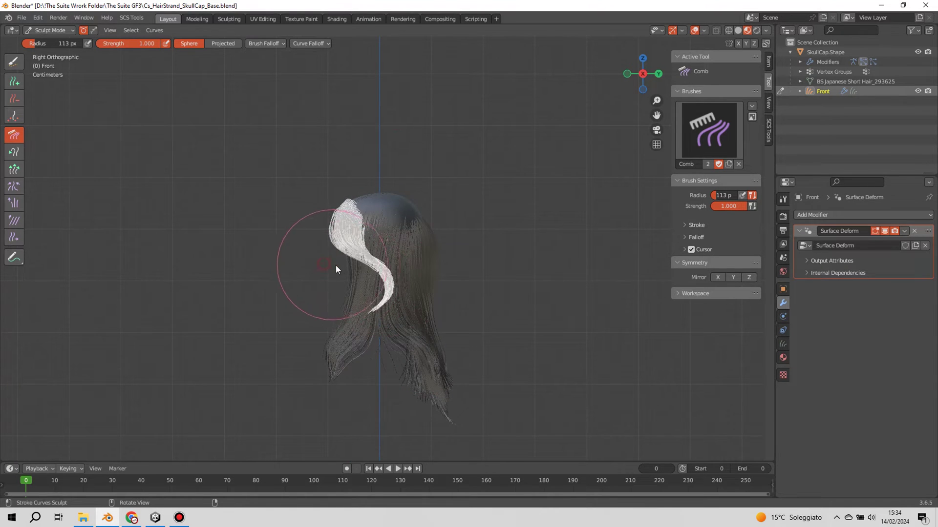
pyautogui.moveTo(353, 279)
pyautogui.mouseDown()
pyautogui.moveTo(391, 271)
pyautogui.moveTo(382, 258)
pyautogui.mouseUp()
pyautogui.scroll(1, 456, 233)
pyautogui.moveTo(457, 233)
pyautogui.mouseDown()
pyautogui.moveTo(399, 314)
pyautogui.moveTo(439, 320)
pyautogui.moveTo(417, 307)
pyautogui.mouseUp()
# Refine the lock from top view, set Comb radius to 69 px, and comb the tail down.
pyautogui.moveTo(421, 331)
pyautogui.mouseDown(button='middle')
pyautogui.moveTo(488, 327)
pyautogui.moveTo(456, 275)
pyautogui.mouseUp(button='middle')
pyautogui.moveTo(444, 264); pyautogui.dragTo(423, 308)
pyautogui.moveTo(448, 320)
pyautogui.mouseDown(button='middle')
pyautogui.moveTo(279, 377)
pyautogui.moveTo(275, 341)
pyautogui.moveTo(303, 398)
pyautogui.mouseUp(button='middle')
pyautogui.press('KP_7')
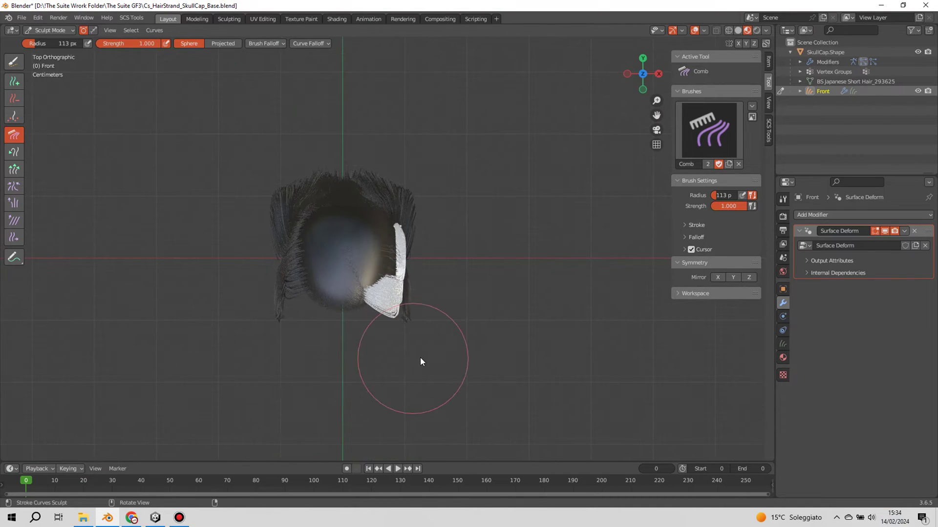
pyautogui.moveTo(399, 279); pyautogui.dragTo(392, 309)
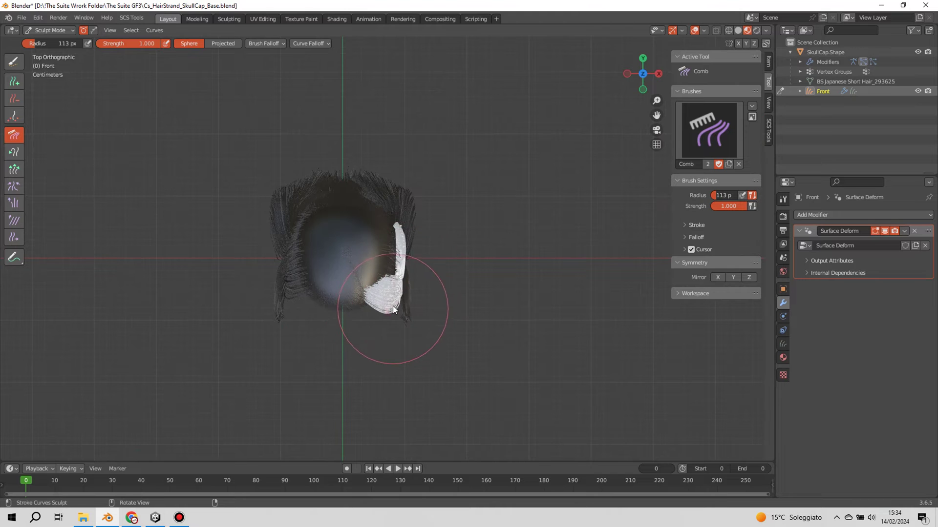
pyautogui.moveTo(61, 43); pyautogui.dragTo(46, 43)
pyautogui.moveTo(405, 288)
pyautogui.mouseDown(button='middle')
pyautogui.moveTo(357, 247)
pyautogui.moveTo(371, 259)
pyautogui.moveTo(347, 218)
pyautogui.mouseUp(button='middle')
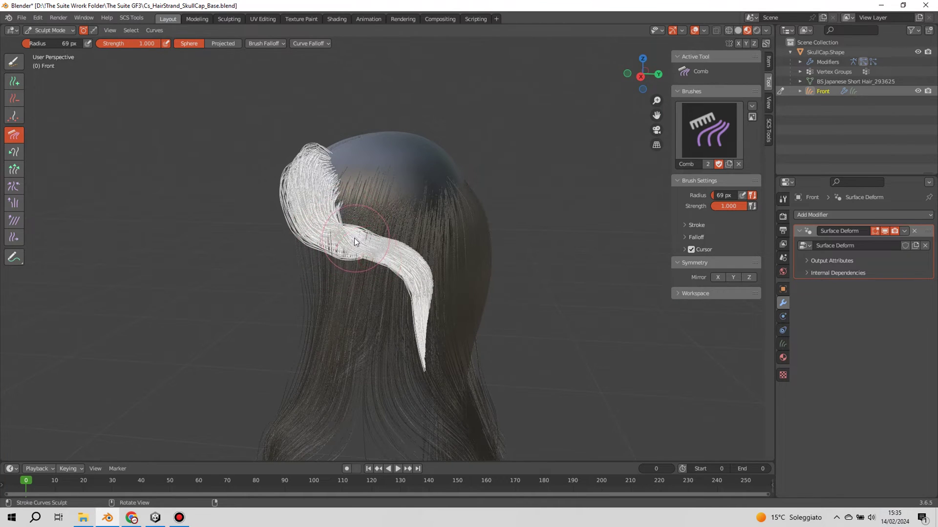
pyautogui.moveTo(329, 209)
pyautogui.mouseDown()
pyautogui.moveTo(422, 300)
pyautogui.moveTo(423, 349)
pyautogui.moveTo(401, 359)
pyautogui.moveTo(388, 390)
pyautogui.moveTo(467, 321)
pyautogui.mouseUp()
pyautogui.moveTo(467, 320); pyautogui.dragTo(376, 330, button='middle')
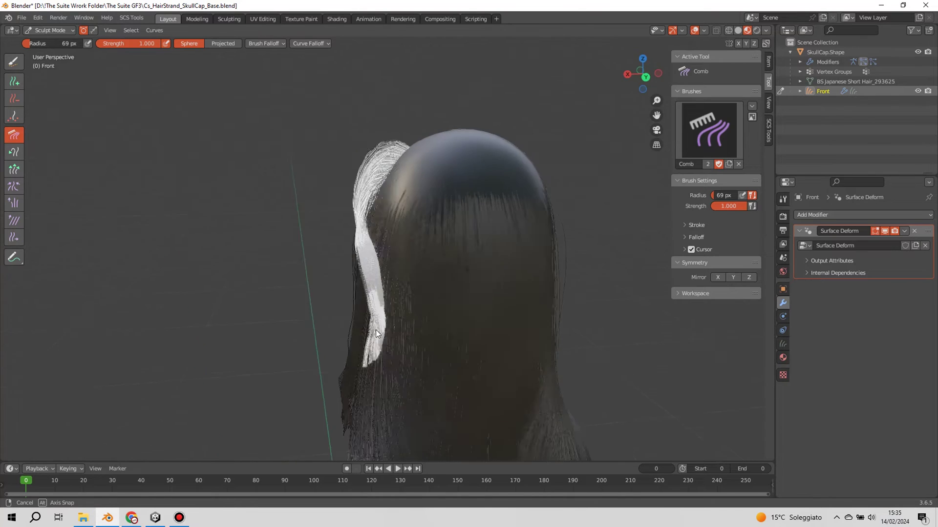
pyautogui.moveTo(403, 364)
pyautogui.mouseDown(button='middle')
pyautogui.moveTo(470, 332)
pyautogui.moveTo(244, 265)
pyautogui.mouseUp(button='middle')
# With Snake Hook, pull the lock's curled tips lower and bulge its middle outward.
pyautogui.click(14, 152)
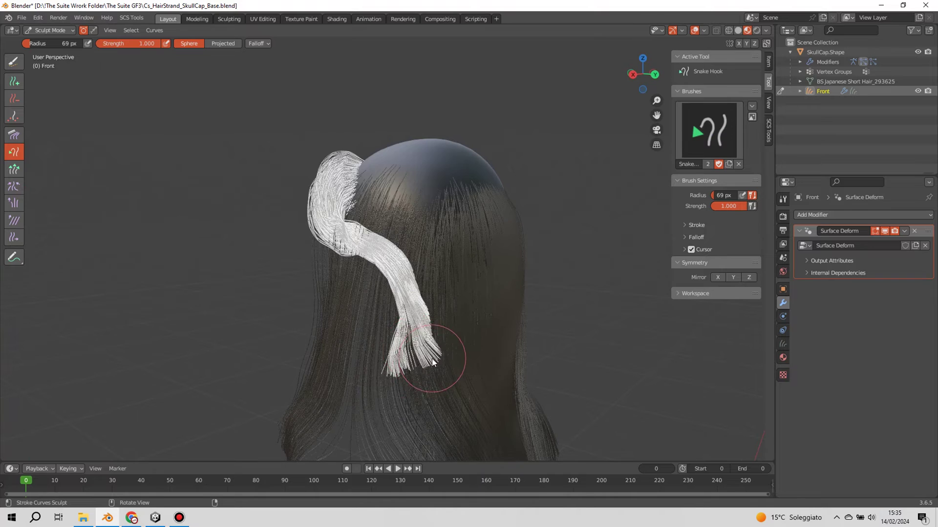
pyautogui.moveTo(411, 383)
pyautogui.mouseDown(button='middle')
pyautogui.moveTo(459, 424)
pyautogui.moveTo(418, 379)
pyautogui.mouseUp(button='middle')
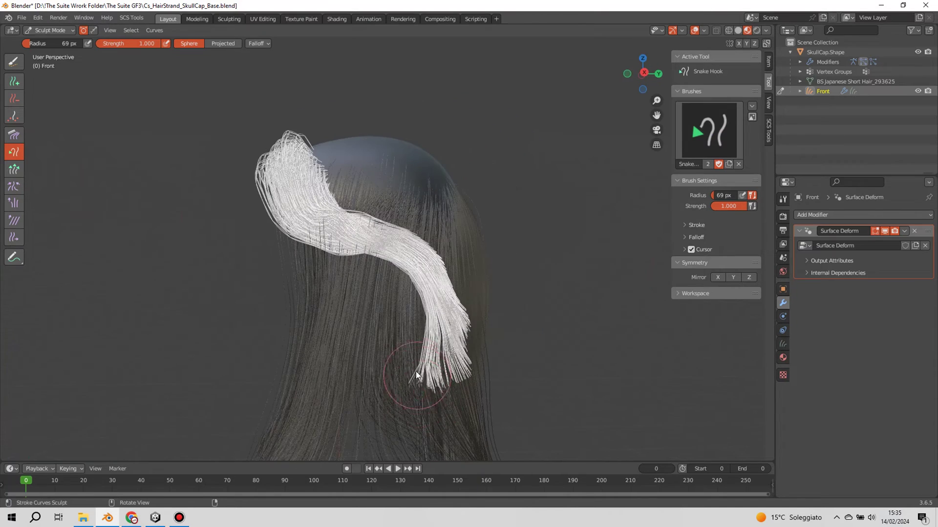
pyautogui.moveTo(405, 363); pyautogui.dragTo(412, 386)
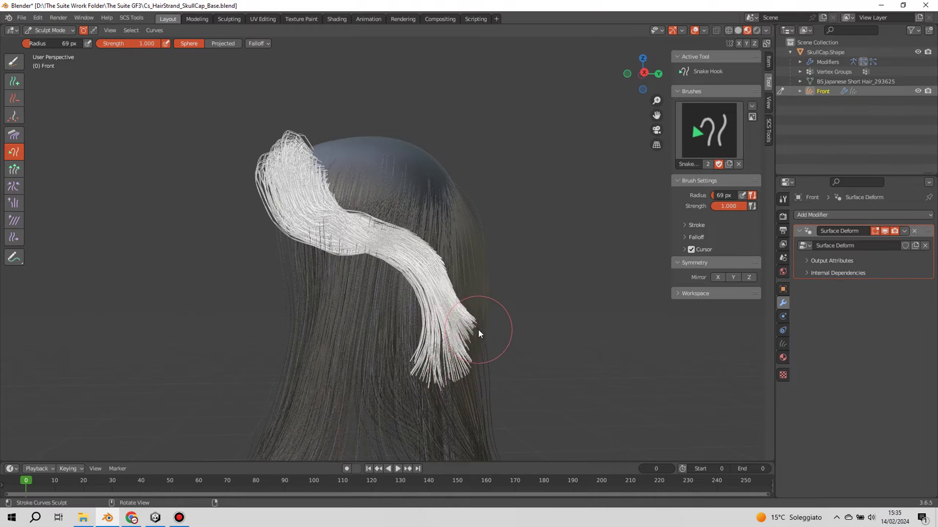
pyautogui.moveTo(478, 330); pyautogui.dragTo(415, 352, button='middle')
pyautogui.moveTo(408, 324)
pyautogui.mouseDown()
pyautogui.moveTo(409, 302)
pyautogui.moveTo(426, 326)
pyautogui.moveTo(421, 339)
pyautogui.mouseUp()
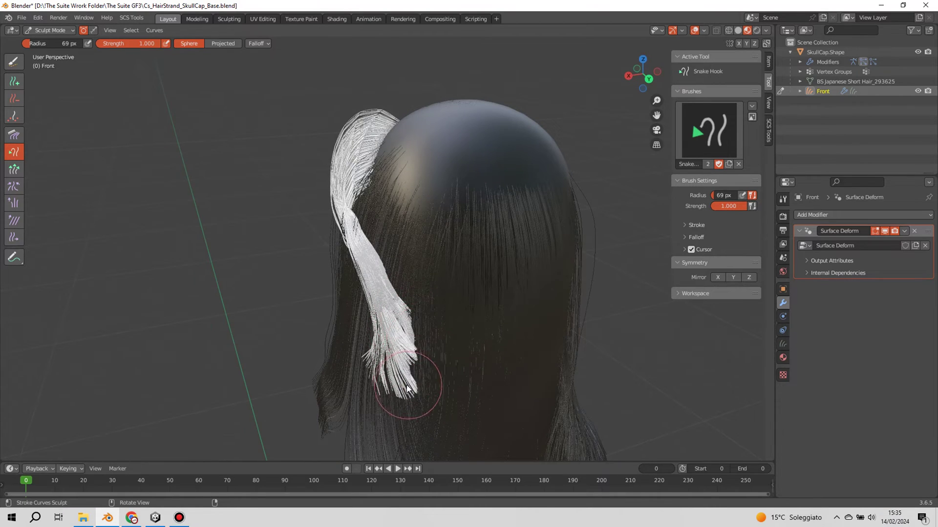
pyautogui.moveTo(415, 365)
pyautogui.mouseDown(button='middle')
pyautogui.moveTo(432, 289)
pyautogui.moveTo(427, 297)
pyautogui.mouseUp(button='middle')
pyautogui.moveTo(428, 300); pyautogui.dragTo(429, 324)
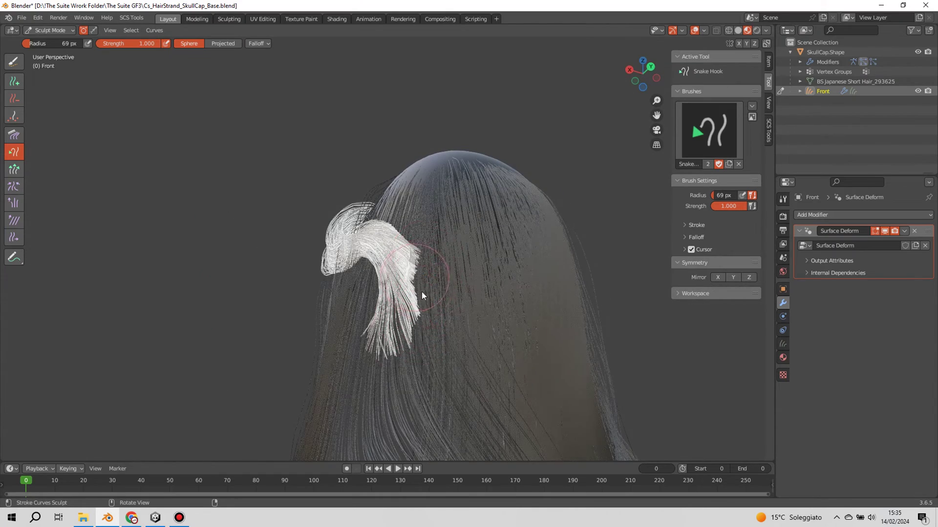
# Pull the lock's tips further down into a broad S-curve.
pyautogui.moveTo(415, 279); pyautogui.dragTo(450, 374, button='middle')
pyautogui.moveTo(451, 374)
pyautogui.mouseDown()
pyautogui.moveTo(418, 404)
pyautogui.moveTo(432, 382)
pyautogui.mouseUp()
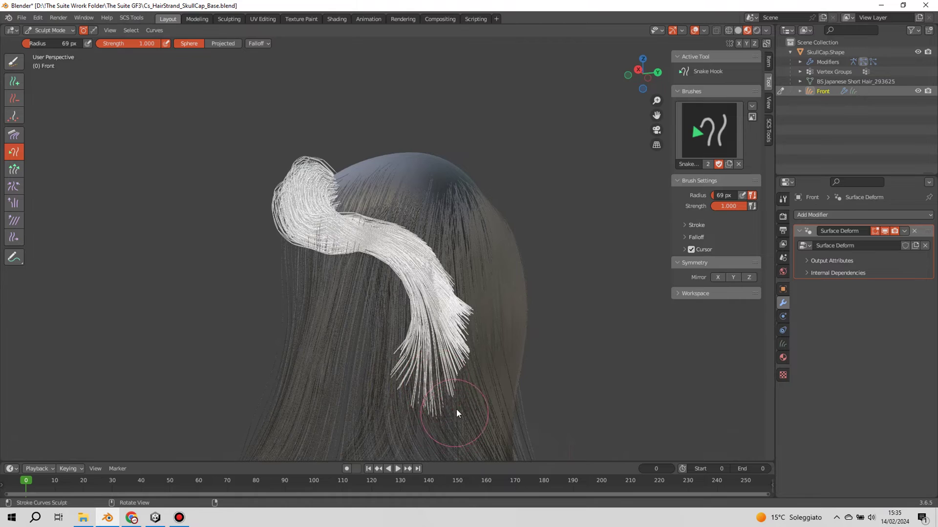
pyautogui.moveTo(489, 336)
pyautogui.mouseDown(button='middle')
pyautogui.moveTo(407, 376)
pyautogui.moveTo(458, 288)
pyautogui.moveTo(435, 318)
pyautogui.mouseUp(button='middle')
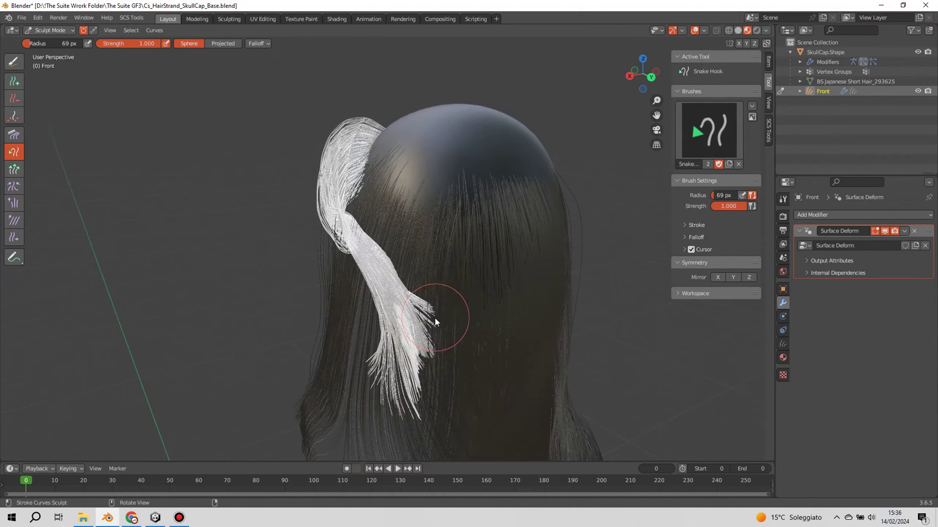
pyautogui.moveTo(430, 318)
pyautogui.mouseDown()
pyautogui.moveTo(440, 325)
pyautogui.moveTo(424, 371)
pyautogui.mouseUp()
pyautogui.moveTo(424, 371)
pyautogui.mouseDown(button='middle')
pyautogui.moveTo(477, 303)
pyautogui.moveTo(461, 360)
pyautogui.mouseUp(button='middle')
pyautogui.click(14, 136)
pyautogui.moveTo(313, 254); pyautogui.dragTo(393, 297, button='middle')
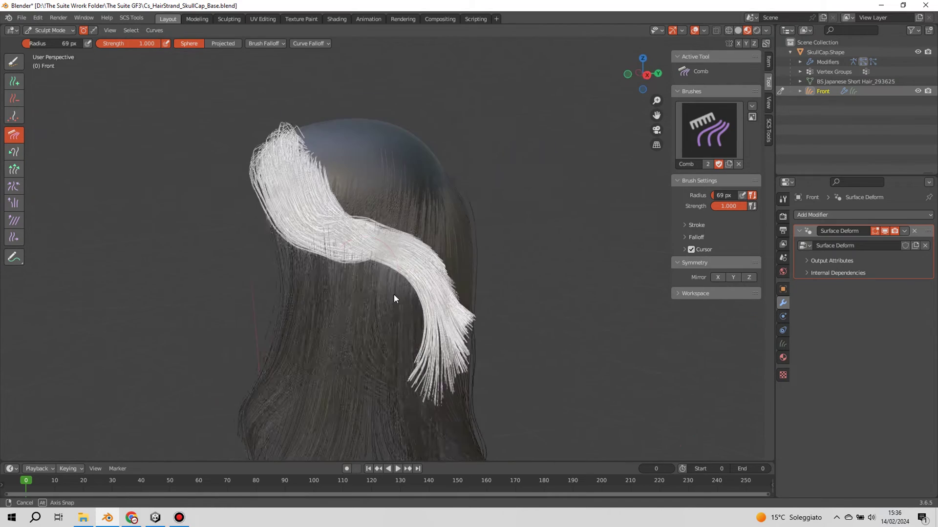
# Comb the lock's kink into a smooth S-curve and sweep its tips to the right.
pyautogui.moveTo(393, 227)
pyautogui.mouseDown()
pyautogui.moveTo(342, 216)
pyautogui.moveTo(396, 233)
pyautogui.moveTo(447, 273)
pyautogui.mouseUp()
pyautogui.moveTo(447, 274)
pyautogui.mouseDown(button='middle')
pyautogui.moveTo(382, 262)
pyautogui.moveTo(377, 284)
pyautogui.moveTo(371, 239)
pyautogui.moveTo(382, 306)
pyautogui.moveTo(367, 262)
pyautogui.moveTo(430, 192)
pyautogui.moveTo(524, 166)
pyautogui.moveTo(403, 223)
pyautogui.mouseUp(button='middle')
pyautogui.moveTo(403, 224)
pyautogui.mouseDown()
pyautogui.moveTo(374, 215)
pyautogui.moveTo(407, 232)
pyautogui.mouseUp()
pyautogui.moveTo(407, 232)
pyautogui.mouseDown(button='middle')
pyautogui.moveTo(291, 277)
pyautogui.moveTo(408, 273)
pyautogui.moveTo(392, 198)
pyautogui.moveTo(401, 273)
pyautogui.mouseUp(button='middle')
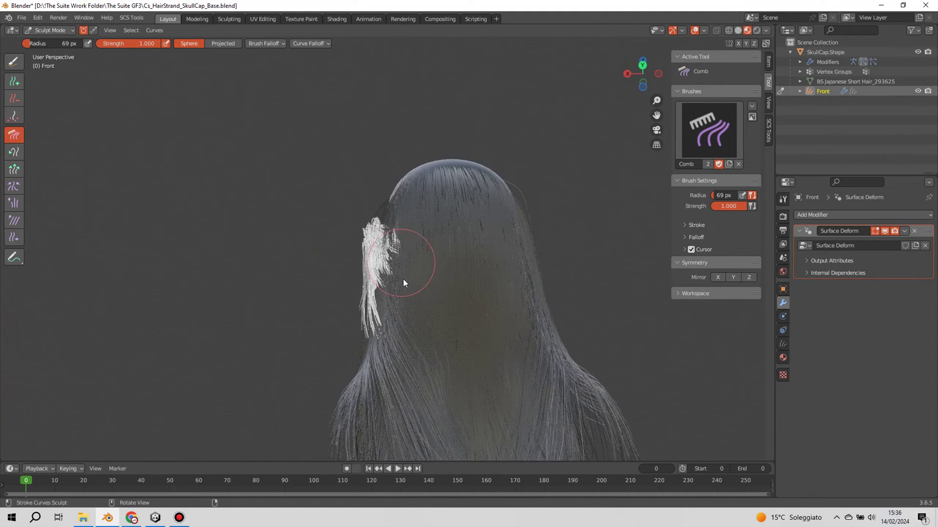
pyautogui.moveTo(369, 344)
pyautogui.mouseDown(button='middle')
pyautogui.moveTo(497, 339)
pyautogui.moveTo(576, 397)
pyautogui.moveTo(439, 430)
pyautogui.moveTo(471, 392)
pyautogui.moveTo(463, 348)
pyautogui.mouseUp(button='middle')
pyautogui.moveTo(446, 320)
pyautogui.mouseDown()
pyautogui.moveTo(463, 313)
pyautogui.moveTo(467, 321)
pyautogui.moveTo(540, 267)
pyautogui.mouseUp()
# Comb the upper part of the lock outward, checking from front and top angles.
pyautogui.moveTo(540, 267); pyautogui.dragTo(490, 151, button='middle')
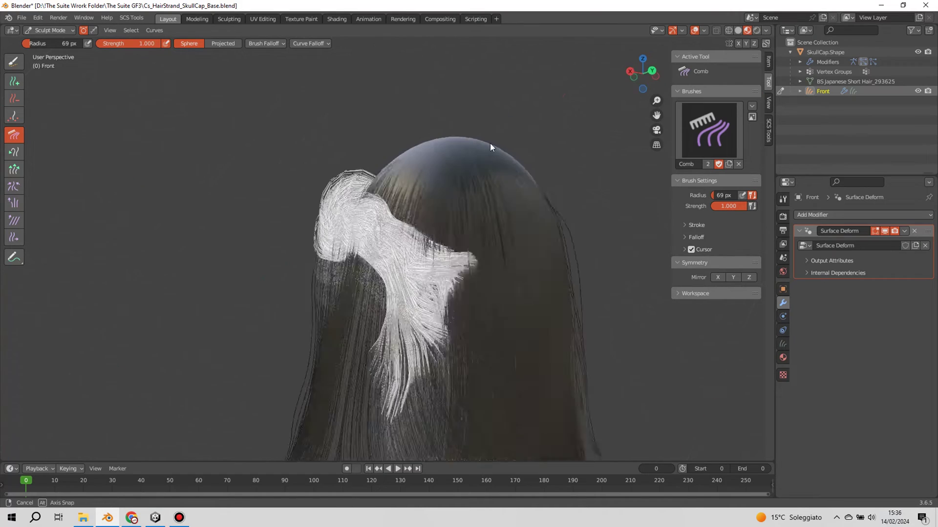
pyautogui.moveTo(467, 309)
pyautogui.mouseDown(button='middle')
pyautogui.moveTo(397, 361)
pyautogui.moveTo(507, 382)
pyautogui.moveTo(473, 336)
pyautogui.moveTo(426, 337)
pyautogui.moveTo(415, 322)
pyautogui.mouseUp(button='middle')
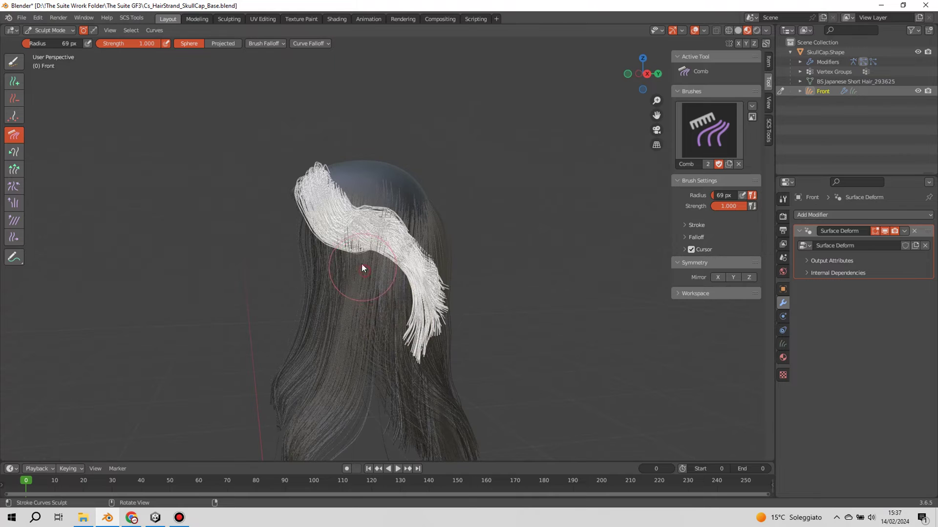
pyautogui.moveTo(339, 256); pyautogui.dragTo(322, 230)
pyautogui.moveTo(379, 215); pyautogui.dragTo(441, 274)
pyautogui.moveTo(441, 274)
pyautogui.mouseDown(button='middle')
pyautogui.moveTo(379, 258)
pyautogui.moveTo(388, 308)
pyautogui.mouseUp(button='middle')
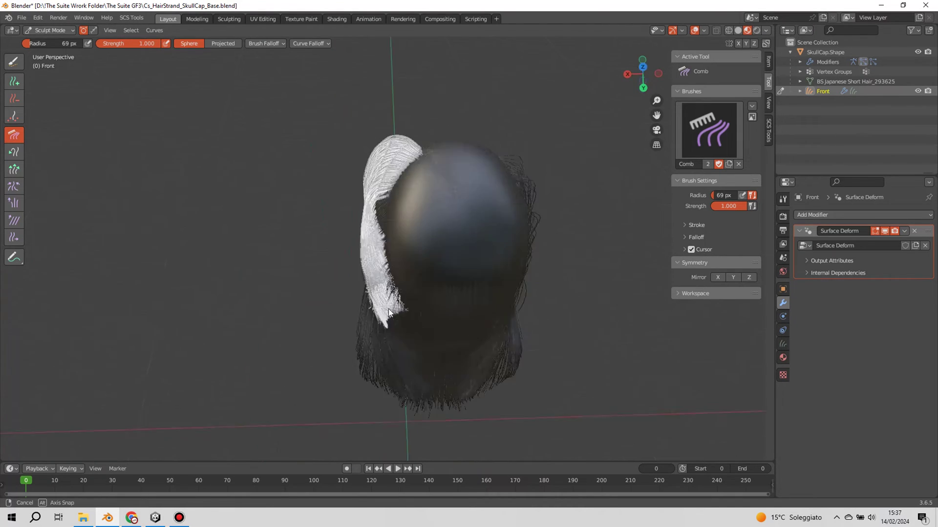
pyautogui.scroll(-3, 350, 268)
pyautogui.moveTo(362, 239)
pyautogui.mouseDown(button='middle')
pyautogui.moveTo(371, 183)
pyautogui.moveTo(426, 145)
pyautogui.moveTo(562, 201)
pyautogui.moveTo(427, 239)
pyautogui.moveTo(288, 94)
pyautogui.moveTo(322, 160)
pyautogui.moveTo(400, 251)
pyautogui.moveTo(538, 186)
pyautogui.moveTo(536, 177)
pyautogui.moveTo(488, 215)
pyautogui.moveTo(413, 213)
pyautogui.moveTo(250, 301)
pyautogui.mouseUp(button='middle')
pyautogui.moveTo(6, 86)
pyautogui.mouseDown(button='middle')
pyautogui.moveTo(120, 113)
pyautogui.moveTo(98, 97)
pyautogui.moveTo(302, 227)
pyautogui.moveTo(304, 205)
pyautogui.mouseUp(button='middle')
# Shrink the brush to 37 px and paint a dense fan of new strands across the crown.
pyautogui.press('f')
pyautogui.click(122, 118)
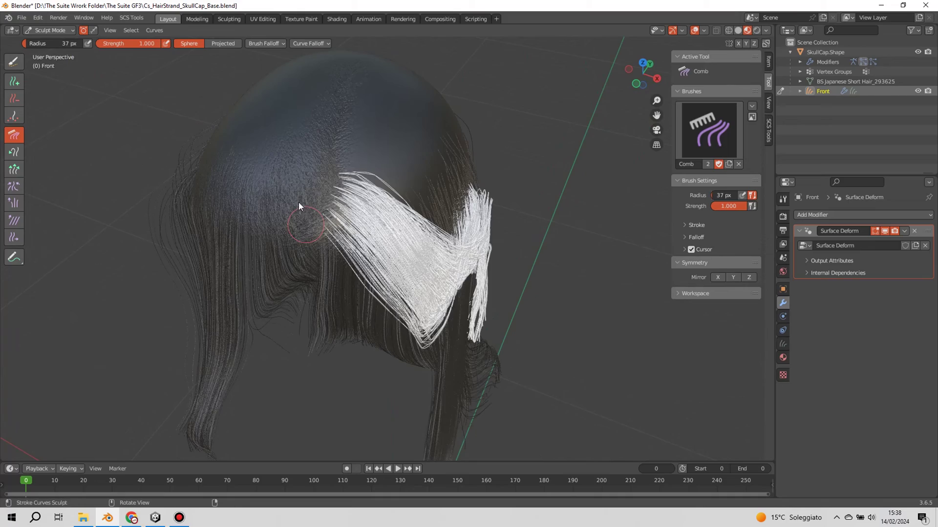
pyautogui.click(14, 81)
pyautogui.click(309, 187)
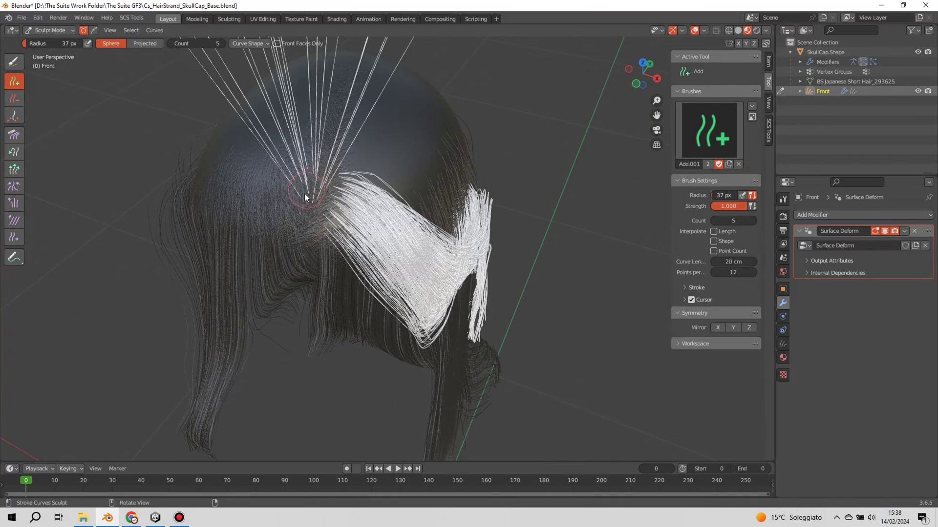
pyautogui.moveTo(277, 172)
pyautogui.mouseDown(button='middle')
pyautogui.moveTo(293, 149)
pyautogui.moveTo(359, 163)
pyautogui.moveTo(406, 206)
pyautogui.moveTo(387, 234)
pyautogui.moveTo(485, 288)
pyautogui.mouseUp(button='middle')
pyautogui.moveTo(485, 289)
pyautogui.mouseDown()
pyautogui.moveTo(368, 362)
pyautogui.moveTo(288, 373)
pyautogui.moveTo(443, 283)
pyautogui.mouseUp()
pyautogui.moveTo(443, 283)
pyautogui.mouseDown(button='middle')
pyautogui.moveTo(457, 227)
pyautogui.moveTo(339, 207)
pyautogui.moveTo(398, 127)
pyautogui.moveTo(289, 119)
pyautogui.mouseUp(button='middle')
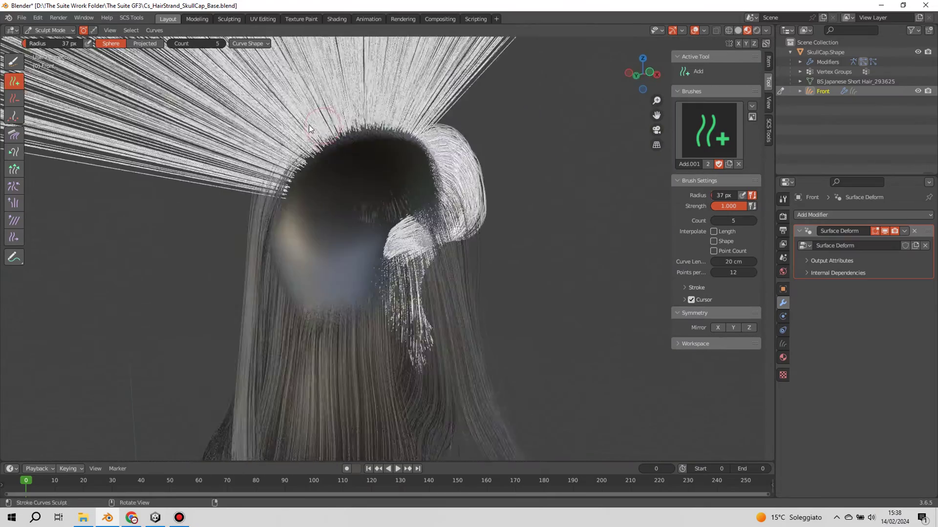
pyautogui.scroll(-4, 290, 119)
pyautogui.click(13, 135)
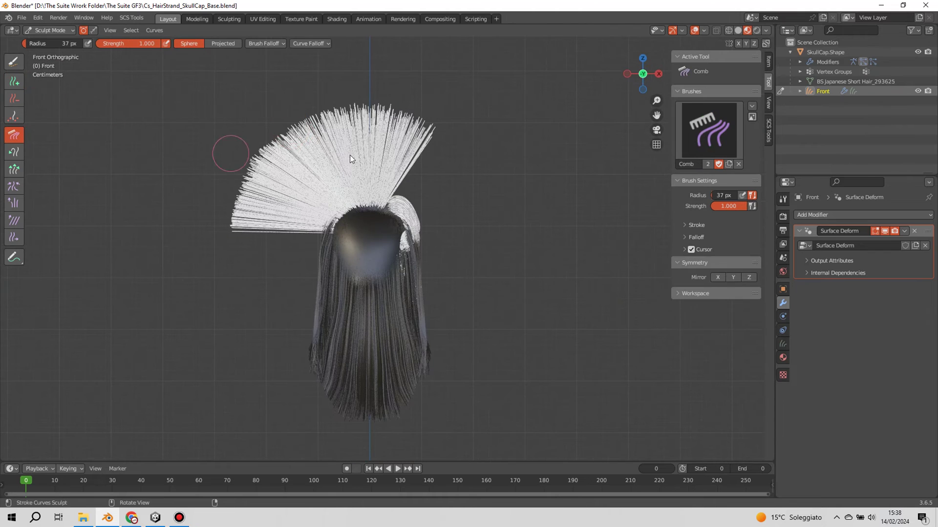
# Enlarge the Comb radius to 81 px and comb the upright fan of strands down flat.
pyautogui.scroll(-4, 304, 154)
pyautogui.scroll(2, 384, 178)
pyautogui.press('f')
pyautogui.click(418, 179)
pyautogui.moveTo(417, 178)
pyautogui.mouseDown()
pyautogui.moveTo(345, 188)
pyautogui.moveTo(362, 189)
pyautogui.moveTo(382, 188)
pyautogui.moveTo(324, 167)
pyautogui.moveTo(356, 203)
pyautogui.moveTo(308, 225)
pyautogui.moveTo(327, 191)
pyautogui.moveTo(326, 217)
pyautogui.moveTo(361, 203)
pyautogui.moveTo(367, 223)
pyautogui.moveTo(320, 279)
pyautogui.moveTo(355, 215)
pyautogui.moveTo(340, 244)
pyautogui.moveTo(356, 267)
pyautogui.mouseUp()
pyautogui.scroll(4, 356, 267)
pyautogui.moveTo(356, 267)
pyautogui.mouseDown(button='middle')
pyautogui.moveTo(313, 243)
pyautogui.moveTo(406, 317)
pyautogui.moveTo(485, 324)
pyautogui.mouseUp(button='middle')
# From top view, comb the left strands outward and down the side of the head.
pyautogui.press('KP_7')
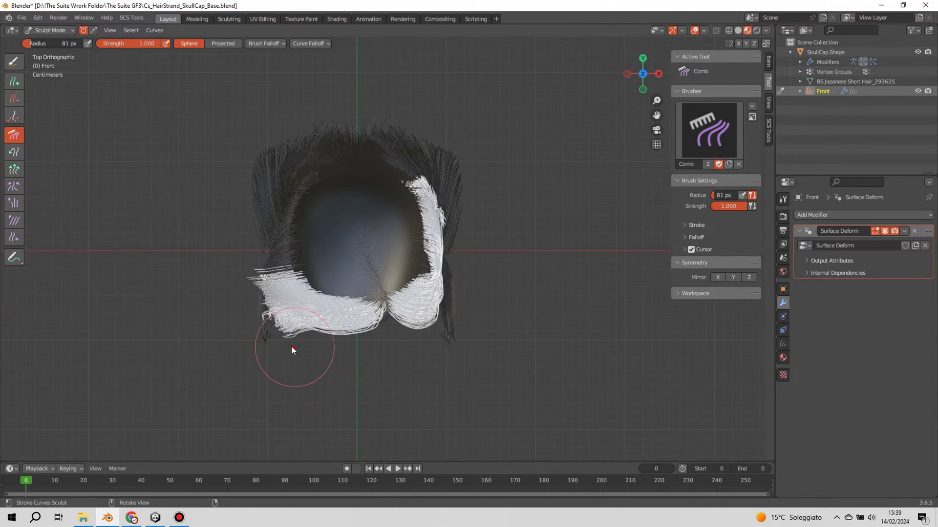
pyautogui.scroll(-2, 273, 338)
pyautogui.moveTo(309, 316)
pyautogui.mouseDown()
pyautogui.moveTo(308, 284)
pyautogui.moveTo(293, 277)
pyautogui.moveTo(301, 274)
pyautogui.moveTo(287, 229)
pyautogui.moveTo(273, 215)
pyautogui.moveTo(277, 233)
pyautogui.mouseUp()
pyautogui.moveTo(278, 233)
pyautogui.mouseDown(button='middle')
pyautogui.moveTo(373, 331)
pyautogui.moveTo(304, 242)
pyautogui.mouseUp(button='middle')
pyautogui.moveTo(303, 242)
pyautogui.mouseDown()
pyautogui.moveTo(299, 309)
pyautogui.moveTo(266, 265)
pyautogui.moveTo(208, 244)
pyautogui.mouseUp()
pyautogui.moveTo(208, 243); pyautogui.dragTo(347, 253, button='middle')
pyautogui.moveTo(347, 253); pyautogui.dragTo(257, 293)
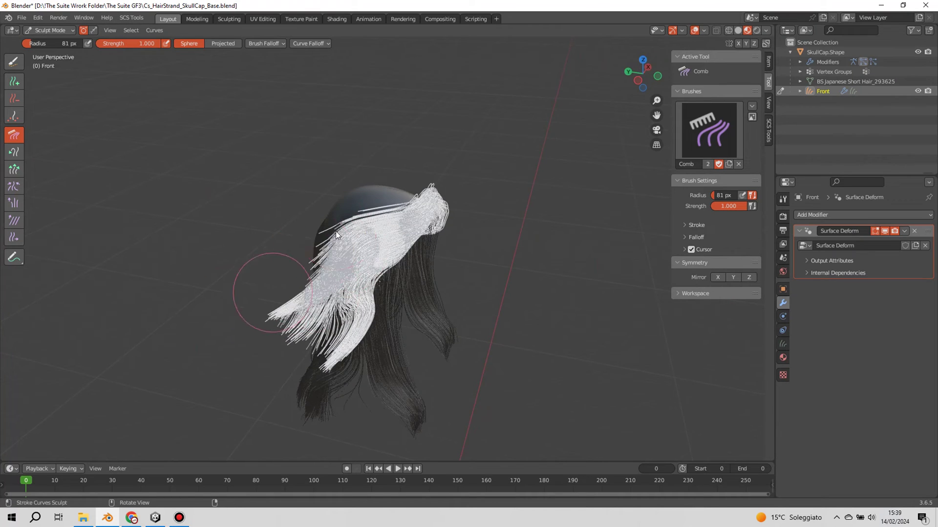
pyautogui.moveTo(257, 293); pyautogui.dragTo(421, 249, button='middle')
pyautogui.moveTo(421, 249)
pyautogui.mouseDown()
pyautogui.moveTo(318, 371)
pyautogui.moveTo(394, 336)
pyautogui.moveTo(412, 307)
pyautogui.moveTo(402, 254)
pyautogui.moveTo(277, 341)
pyautogui.mouseUp()
pyautogui.scroll(-3, 342, 297)
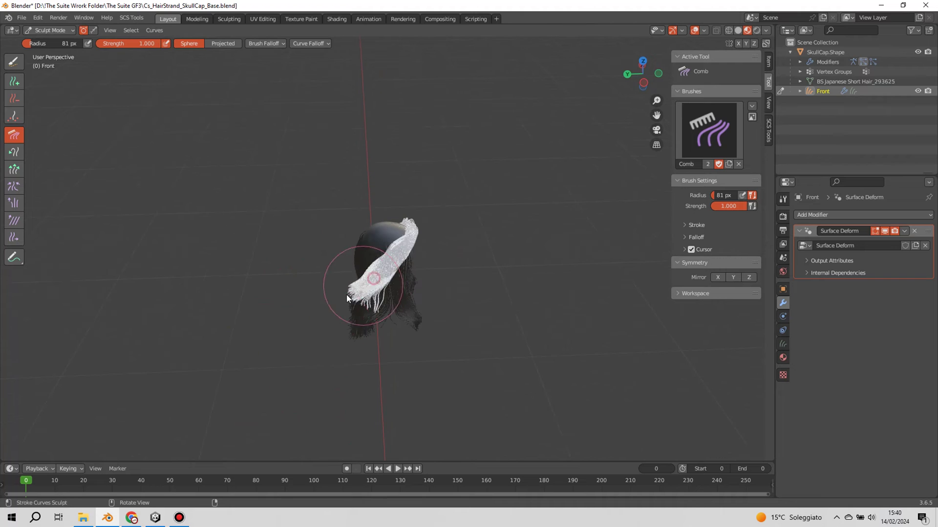
# Comb the strands on top of the head, orbiting round to a front view.
pyautogui.moveTo(339, 327)
pyautogui.mouseDown(button='middle')
pyautogui.moveTo(470, 300)
pyautogui.moveTo(336, 253)
pyautogui.moveTo(282, 276)
pyautogui.moveTo(296, 259)
pyautogui.moveTo(496, 262)
pyautogui.moveTo(433, 150)
pyautogui.moveTo(429, 176)
pyautogui.mouseUp(button='middle')
pyautogui.scroll(2, 376, 268)
pyautogui.scroll(2, 362, 243)
pyautogui.moveTo(429, 163)
pyautogui.mouseDown()
pyautogui.moveTo(397, 190)
pyautogui.moveTo(420, 192)
pyautogui.moveTo(400, 189)
pyautogui.mouseUp()
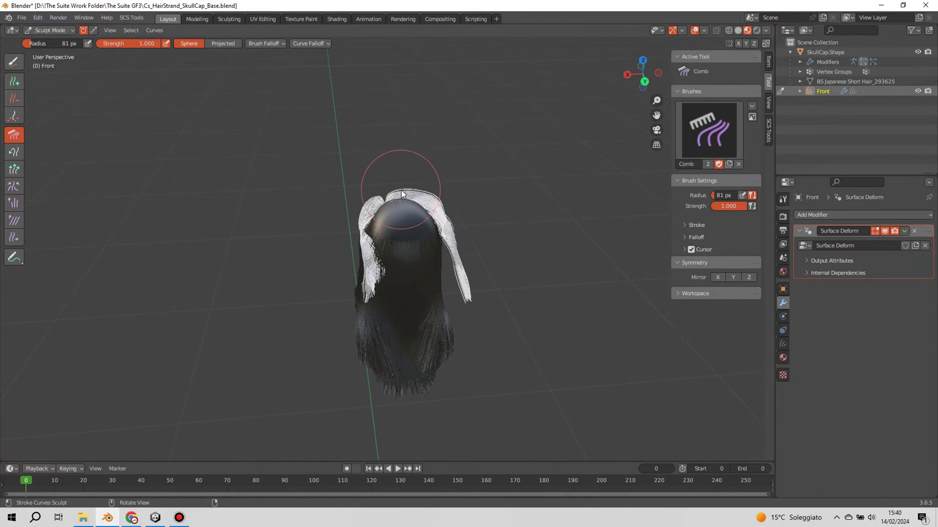
pyautogui.moveTo(438, 300)
pyautogui.mouseDown(button='middle')
pyautogui.moveTo(348, 364)
pyautogui.moveTo(336, 255)
pyautogui.moveTo(361, 259)
pyautogui.mouseUp(button='middle')
pyautogui.scroll(3, 335, 255)
pyautogui.scroll(2, 541, 277)
pyautogui.moveTo(540, 277); pyautogui.dragTo(476, 290, button='middle')
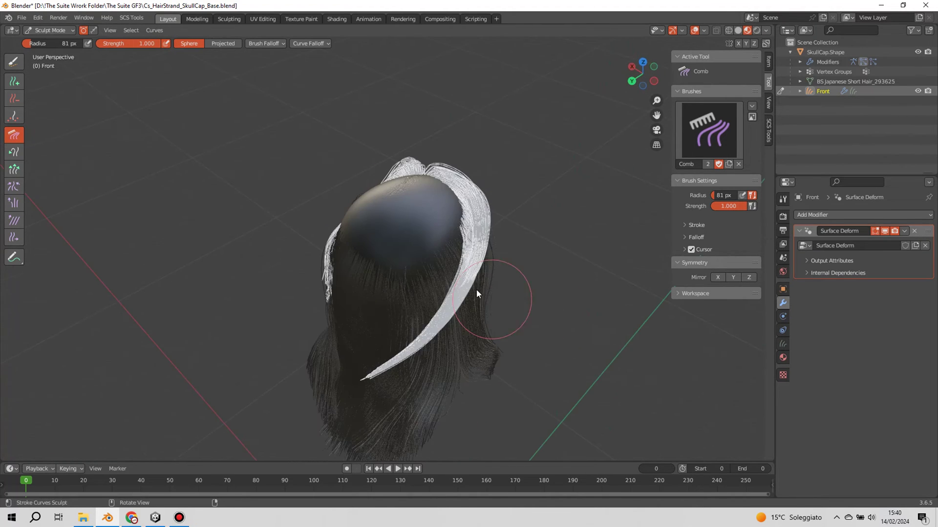
pyautogui.moveTo(376, 369); pyautogui.dragTo(499, 238, button='middle')
pyautogui.moveTo(396, 369)
pyautogui.mouseDown(button='middle')
pyautogui.moveTo(432, 297)
pyautogui.moveTo(433, 359)
pyautogui.mouseUp(button='middle')
pyautogui.moveTo(418, 320)
pyautogui.mouseDown(button='middle')
pyautogui.moveTo(315, 250)
pyautogui.moveTo(375, 320)
pyautogui.moveTo(324, 223)
pyautogui.moveTo(289, 260)
pyautogui.moveTo(207, 250)
pyautogui.moveTo(437, 241)
pyautogui.moveTo(399, 272)
pyautogui.mouseUp(button='middle')
# Bend the white lock down over the top of the head and check it from above.
pyautogui.moveTo(369, 313)
pyautogui.mouseDown()
pyautogui.moveTo(400, 323)
pyautogui.moveTo(407, 301)
pyautogui.moveTo(397, 245)
pyautogui.moveTo(376, 259)
pyautogui.mouseUp()
pyautogui.moveTo(376, 260)
pyautogui.mouseDown(button='middle')
pyautogui.moveTo(319, 251)
pyautogui.moveTo(382, 251)
pyautogui.moveTo(321, 246)
pyautogui.moveTo(365, 262)
pyautogui.moveTo(325, 232)
pyautogui.moveTo(326, 219)
pyautogui.moveTo(258, 245)
pyautogui.moveTo(259, 192)
pyautogui.moveTo(289, 207)
pyautogui.moveTo(286, 199)
pyautogui.mouseUp(button='middle')
pyautogui.moveTo(286, 199); pyautogui.dragTo(294, 212)
pyautogui.moveTo(308, 207)
pyautogui.mouseDown(button='middle')
pyautogui.moveTo(476, 258)
pyautogui.moveTo(580, 265)
pyautogui.mouseUp(button='middle')
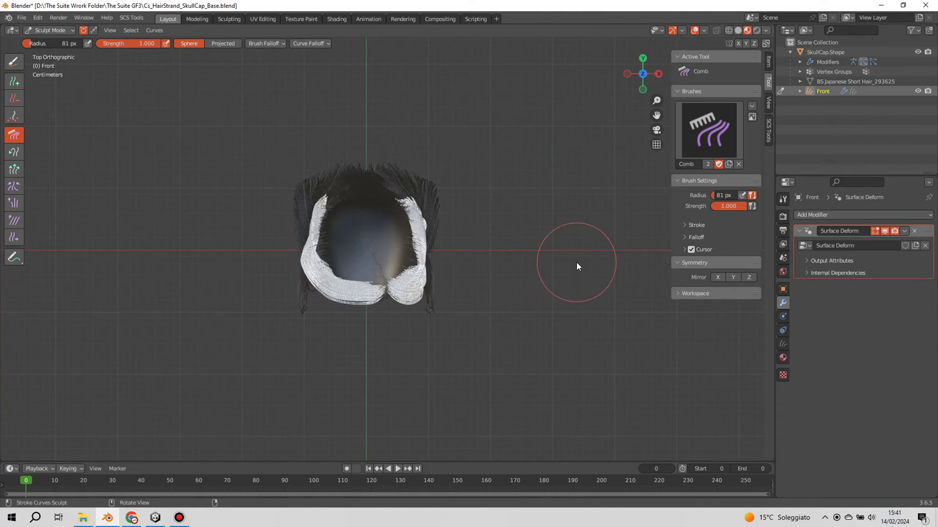
pyautogui.moveTo(293, 245)
pyautogui.mouseDown(button='middle')
pyautogui.moveTo(395, 105)
pyautogui.moveTo(440, 139)
pyautogui.moveTo(421, 156)
pyautogui.mouseUp(button='middle')
pyautogui.click(14, 152)
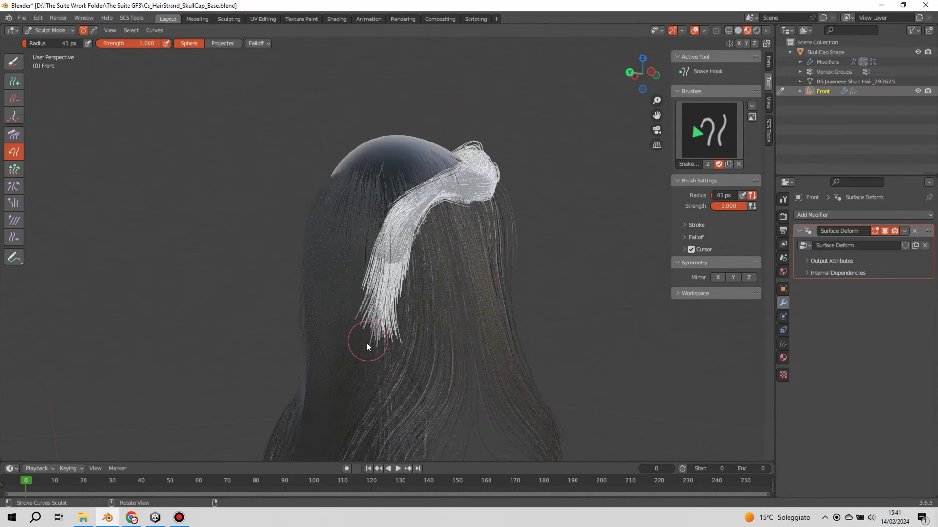
# Drag the white lock's lower tips with Snake Hook to bunch them over the side.
pyautogui.moveTo(403, 327)
pyautogui.mouseDown()
pyautogui.moveTo(392, 312)
pyautogui.moveTo(409, 281)
pyautogui.mouseUp()
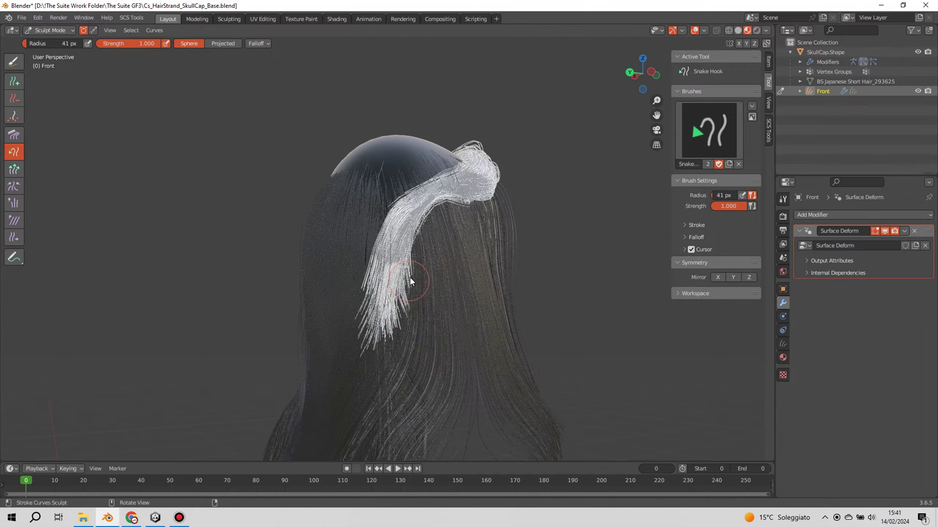
pyautogui.moveTo(355, 279)
pyautogui.mouseDown(button='middle')
pyautogui.moveTo(547, 319)
pyautogui.moveTo(430, 297)
pyautogui.mouseUp(button='middle')
pyautogui.moveTo(414, 338)
pyautogui.mouseDown()
pyautogui.moveTo(416, 347)
pyautogui.moveTo(427, 335)
pyautogui.mouseUp()
pyautogui.moveTo(440, 266)
pyautogui.mouseDown()
pyautogui.moveTo(430, 242)
pyautogui.moveTo(438, 265)
pyautogui.mouseUp()
# Apply the Surface Deform modifier on the Front hair object.
pyautogui.moveTo(439, 261)
pyautogui.mouseDown(button='middle')
pyautogui.moveTo(239, 202)
pyautogui.moveTo(279, 264)
pyautogui.moveTo(309, 283)
pyautogui.moveTo(439, 245)
pyautogui.mouseUp(button='middle')
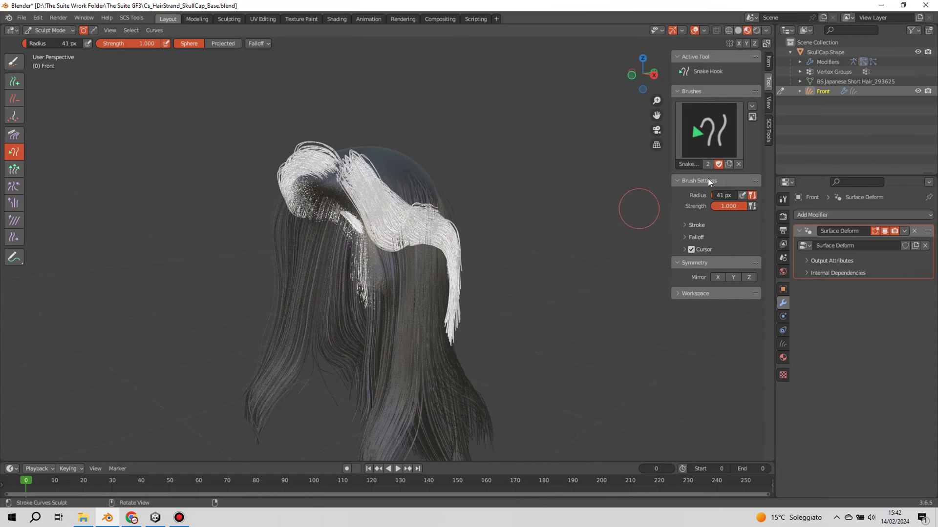
pyautogui.click(904, 231)
pyautogui.click(859, 242)
# Set the render's Curves Additional Subdivisions to 2.
pyautogui.click(824, 53)
pyautogui.click(782, 218)
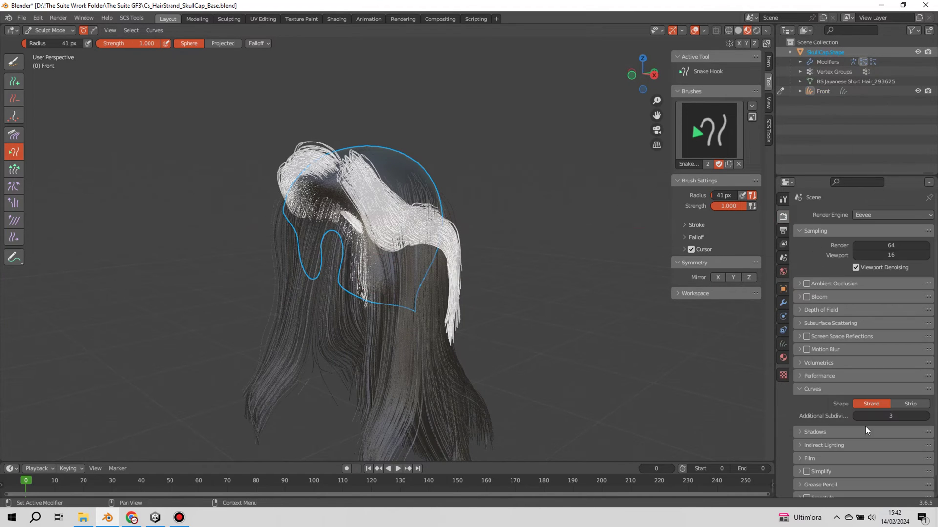
pyautogui.moveTo(891, 416); pyautogui.dragTo(859, 416)
pyautogui.moveTo(374, 304); pyautogui.dragTo(431, 300, button='middle')
pyautogui.moveTo(870, 416); pyautogui.dragTo(880, 414)
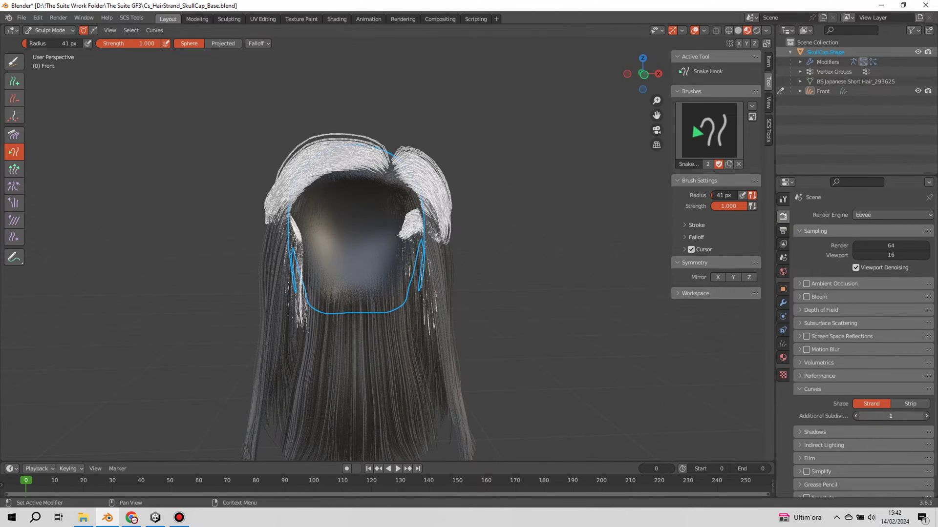
pyautogui.write('2')
pyautogui.press('Return')
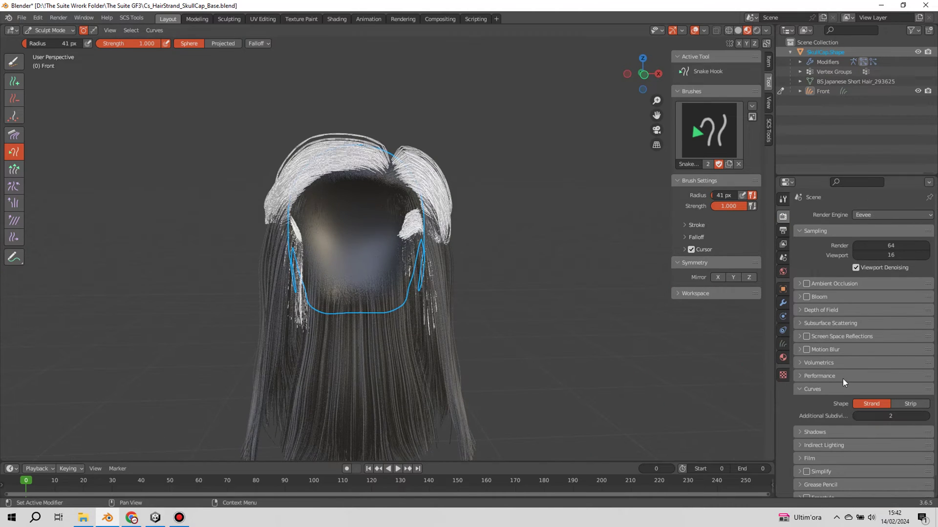
# Browse the property pages, ending on Front's curve data and modifier list.
pyautogui.click(783, 199)
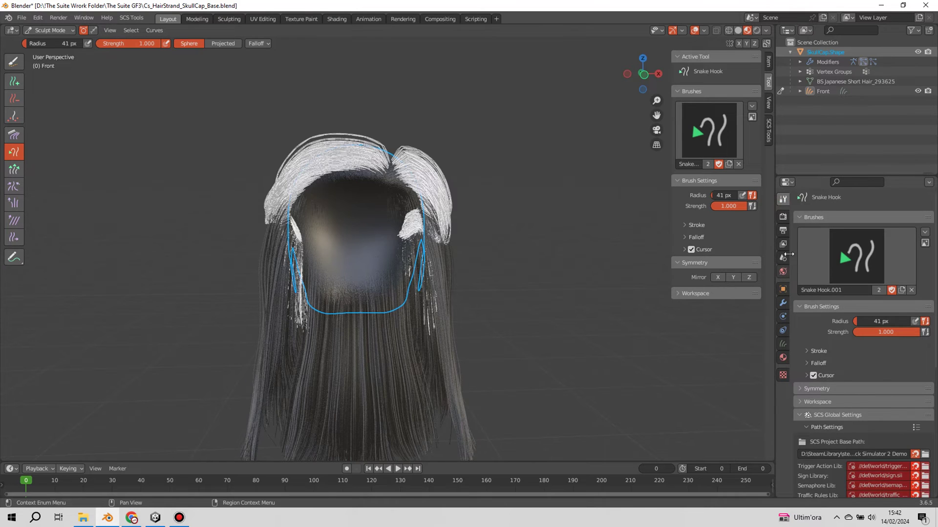
pyautogui.click(783, 231)
pyautogui.click(783, 303)
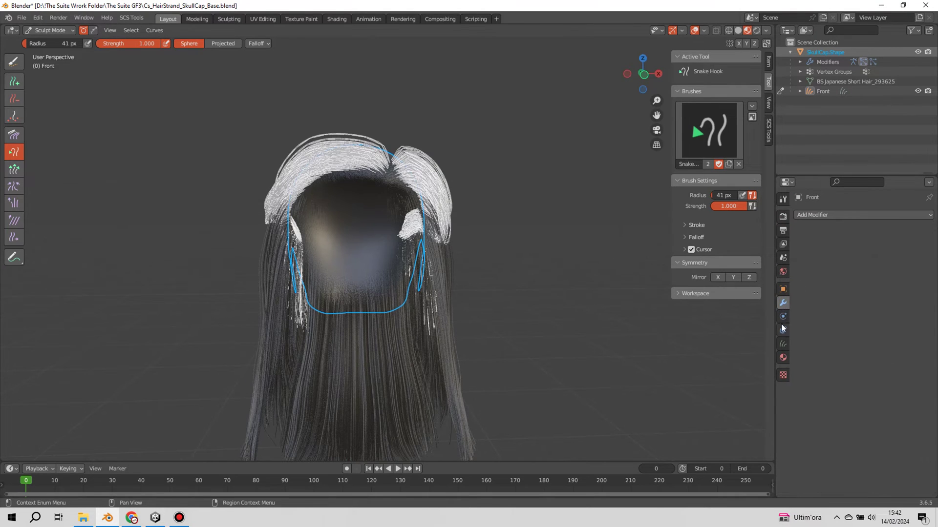
pyautogui.click(782, 198)
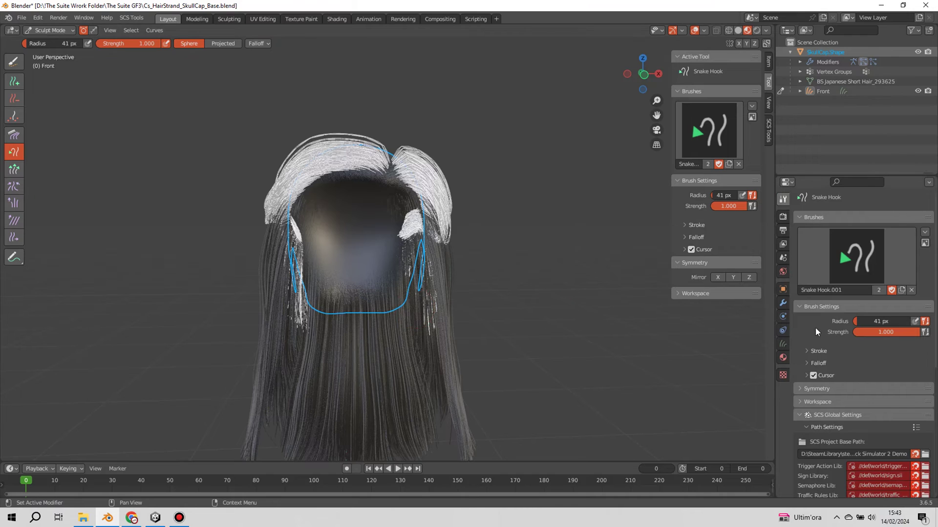
pyautogui.click(783, 216)
pyautogui.click(783, 243)
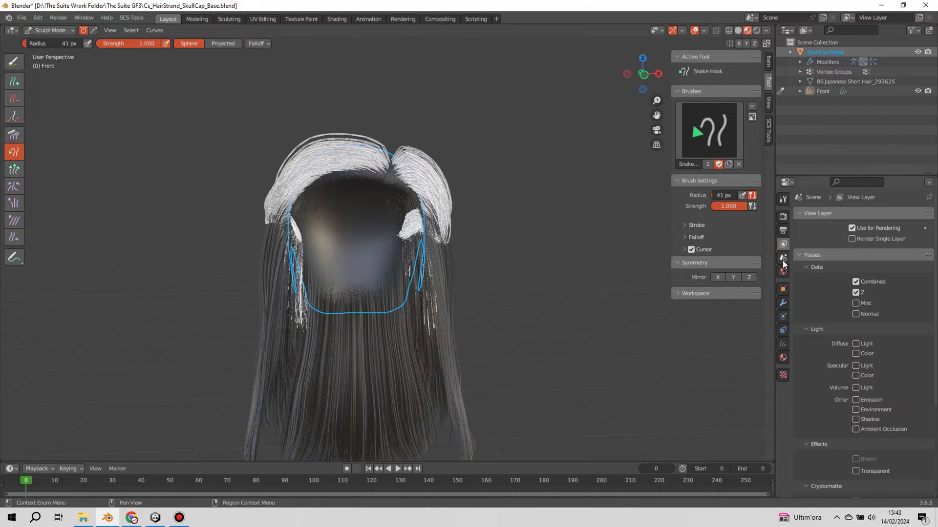
pyautogui.click(783, 198)
pyautogui.click(783, 344)
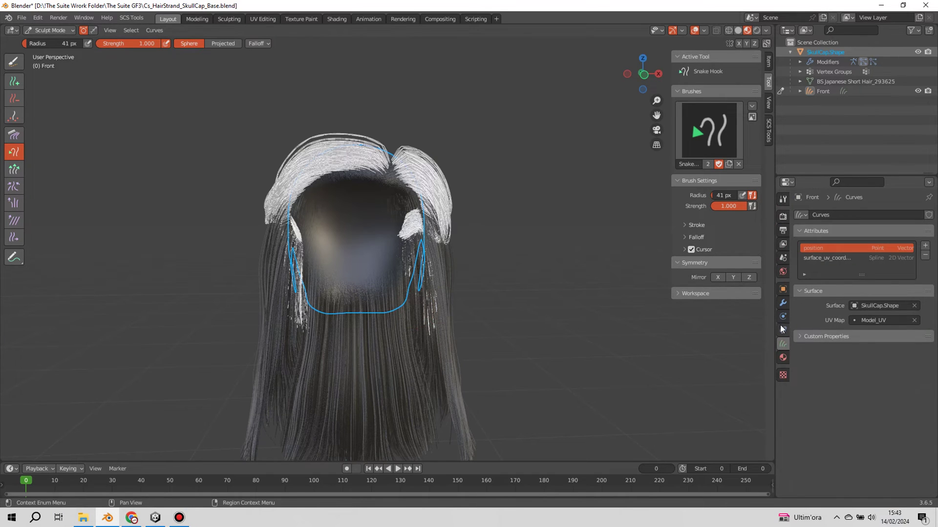
pyautogui.click(784, 303)
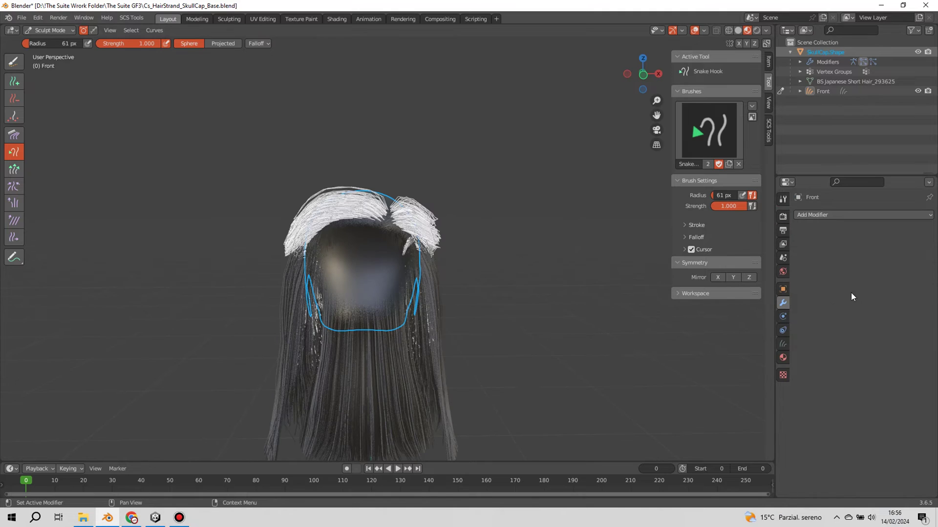
# Convert the Front curves into a particle system in Object Mode.
pyautogui.click(818, 93)
pyautogui.click(59, 30)
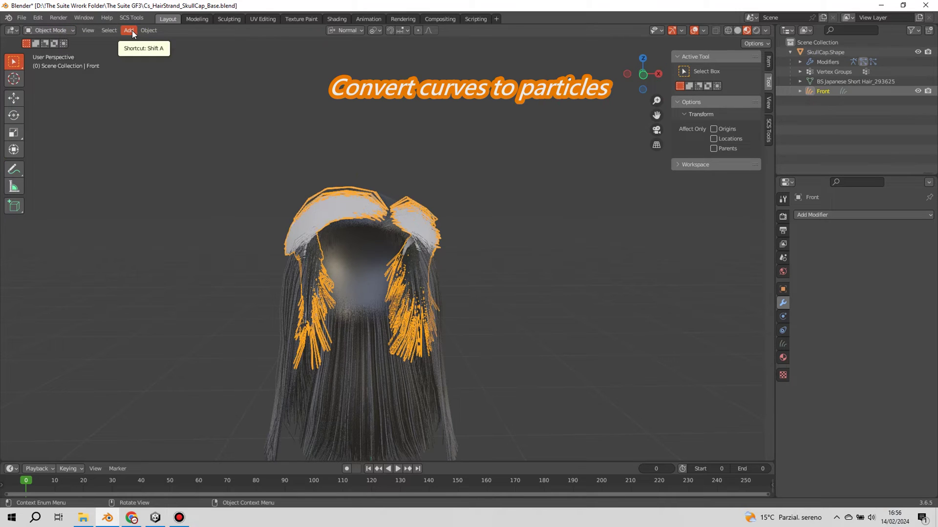
pyautogui.click(146, 32)
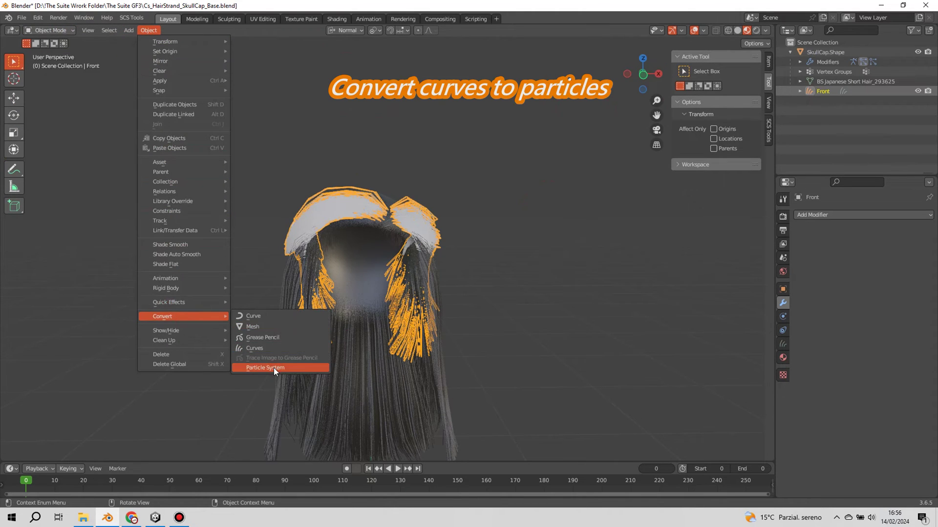
pyautogui.click(274, 368)
# Delete the original Front curves object and select SkullCap.Shape.
pyautogui.rightClick(813, 88)
pyautogui.click(799, 98)
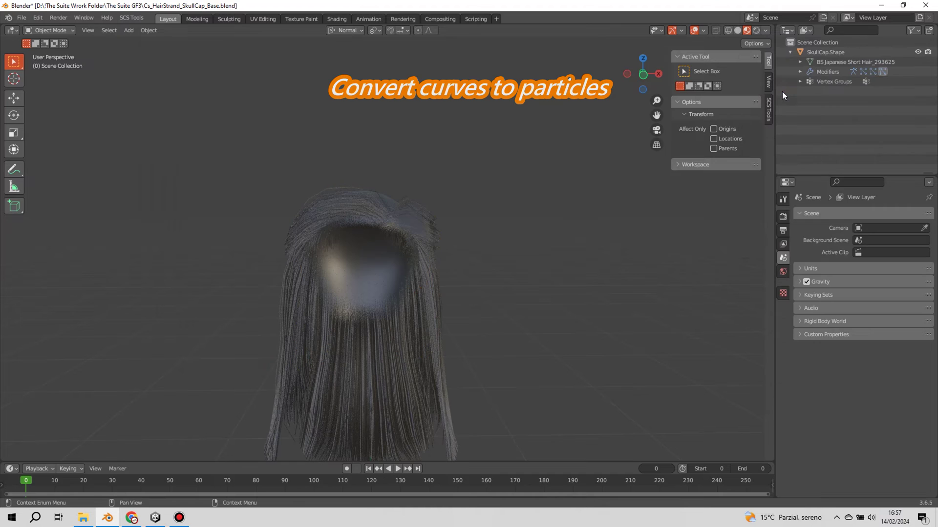
pyautogui.click(825, 51)
pyautogui.moveTo(690, 186)
pyautogui.mouseDown(button='middle')
pyautogui.moveTo(564, 204)
pyautogui.moveTo(536, 187)
pyautogui.moveTo(564, 260)
pyautogui.moveTo(498, 306)
pyautogui.moveTo(368, 306)
pyautogui.moveTo(613, 295)
pyautogui.moveTo(563, 348)
pyautogui.moveTo(578, 324)
pyautogui.mouseUp(button='middle')
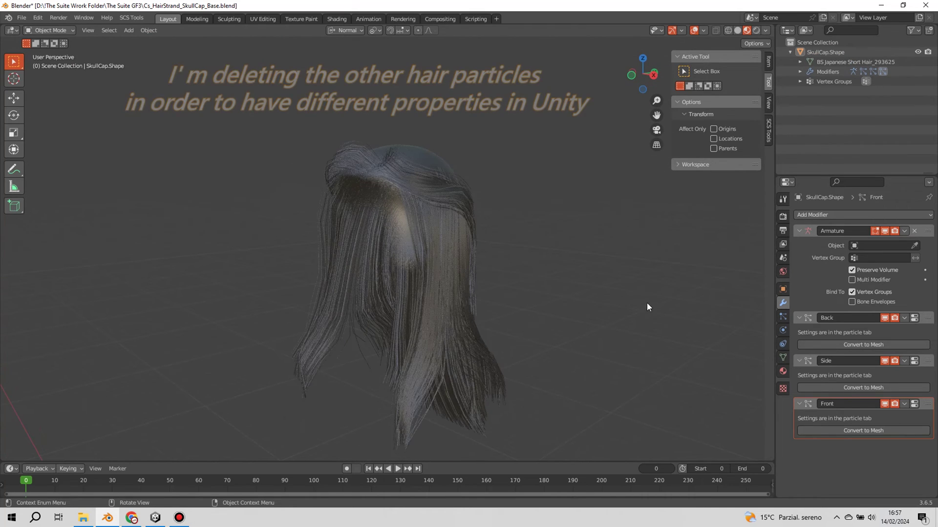
# Remove the Side and Back hair particle modifiers from SkullCap.Shape.
pyautogui.click(930, 362)
pyautogui.press('x')
pyautogui.press('x')
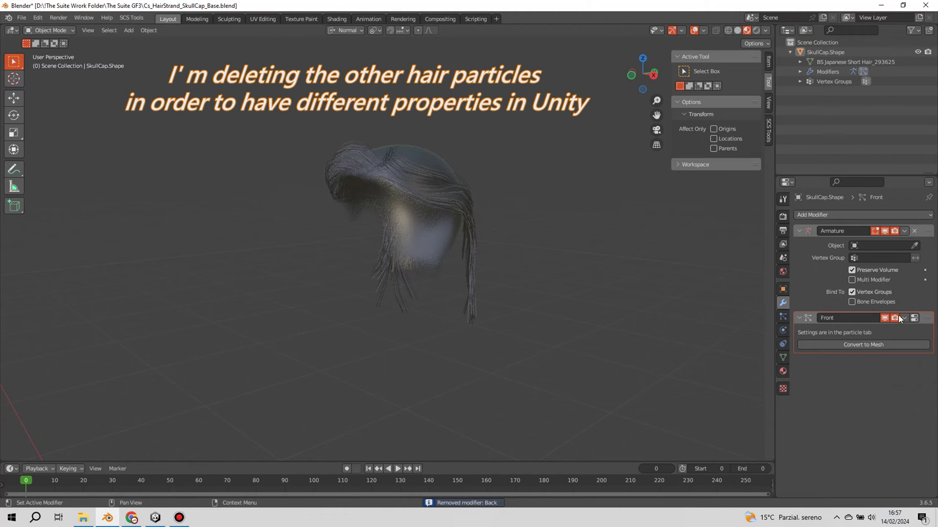
pyautogui.moveTo(625, 293)
pyautogui.mouseDown(button='middle')
pyautogui.moveTo(409, 293)
pyautogui.moveTo(452, 302)
pyautogui.moveTo(626, 291)
pyautogui.mouseUp(button='middle')
# Export the scene to the Desktop as Alembic file Cs_HairStrand_Front.abc.
pyautogui.click(22, 18)
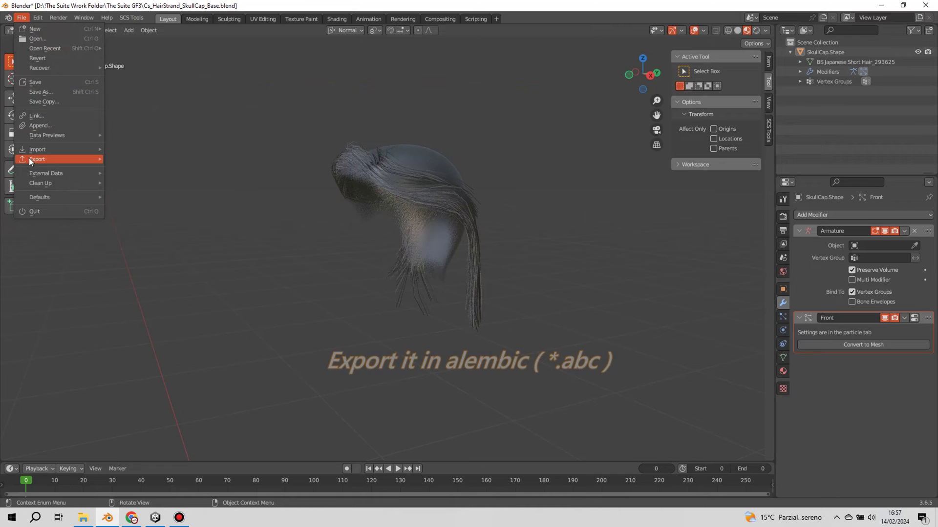
pyautogui.moveTo(36, 160)
pyautogui.click(145, 166)
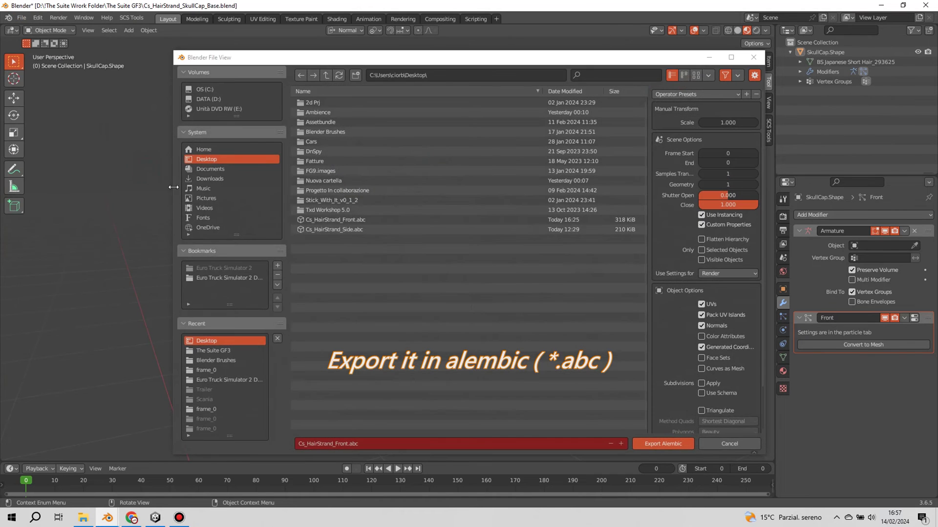
pyautogui.click(347, 444)
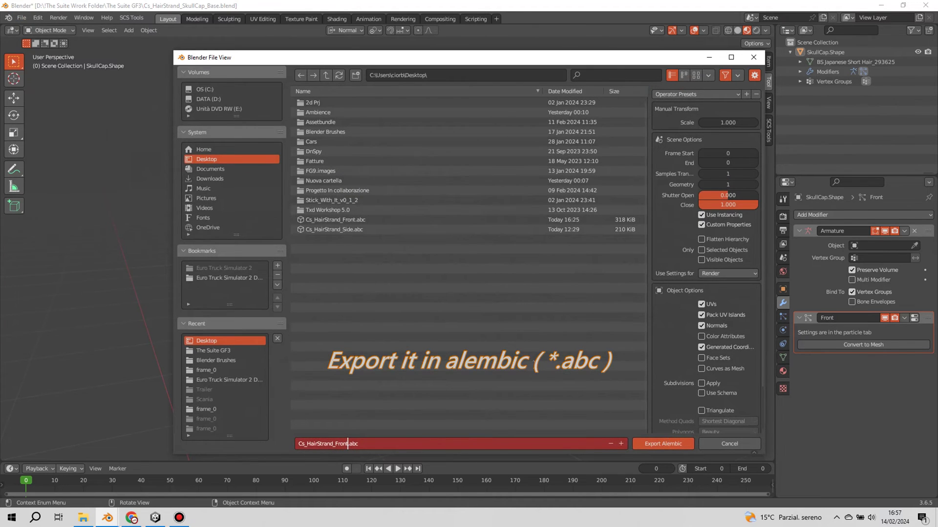
pyautogui.click(652, 444)
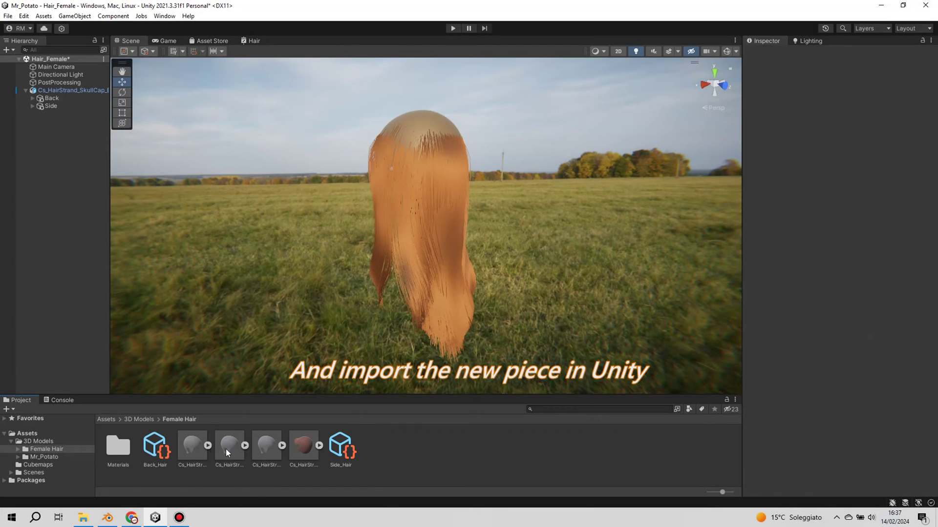
# Apply scale factor 1 to Cs_HairStrand_Front and create a hair asset named Front.
pyautogui.click(192, 447)
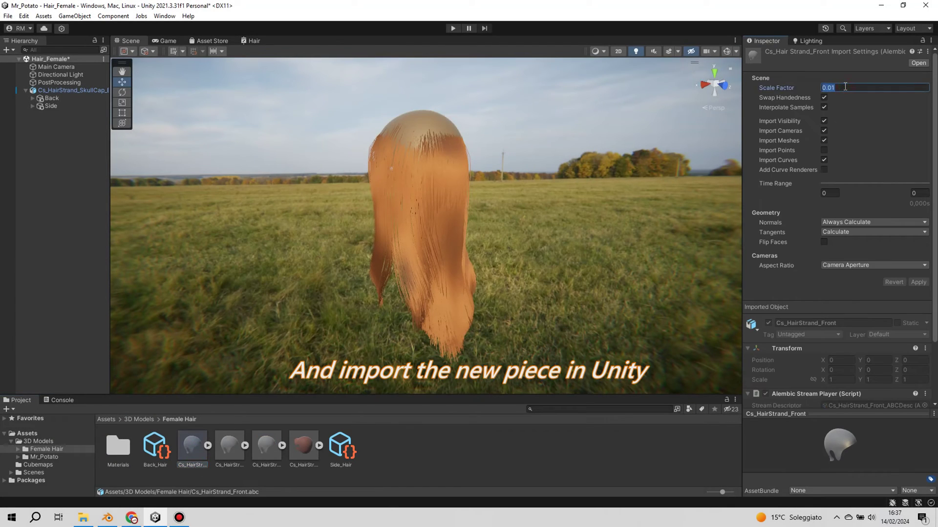
pyautogui.click(917, 284)
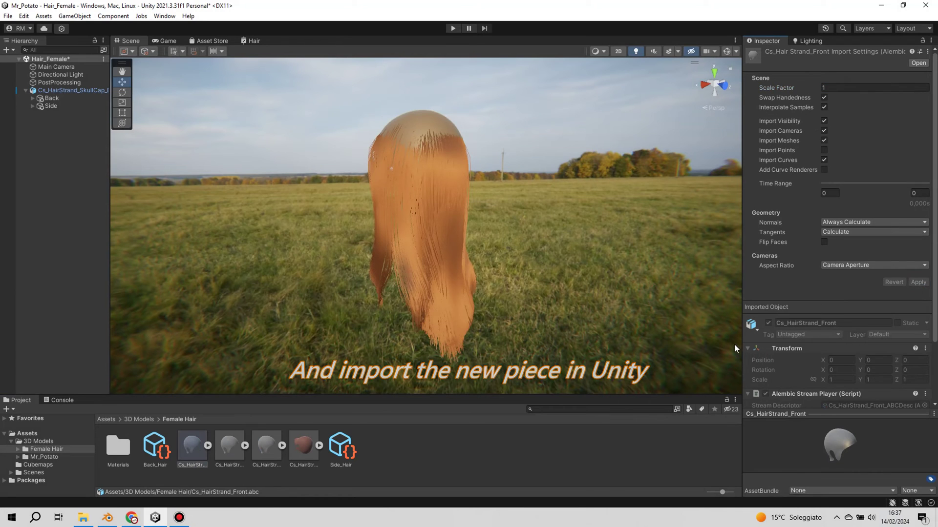
pyautogui.rightClick(410, 450)
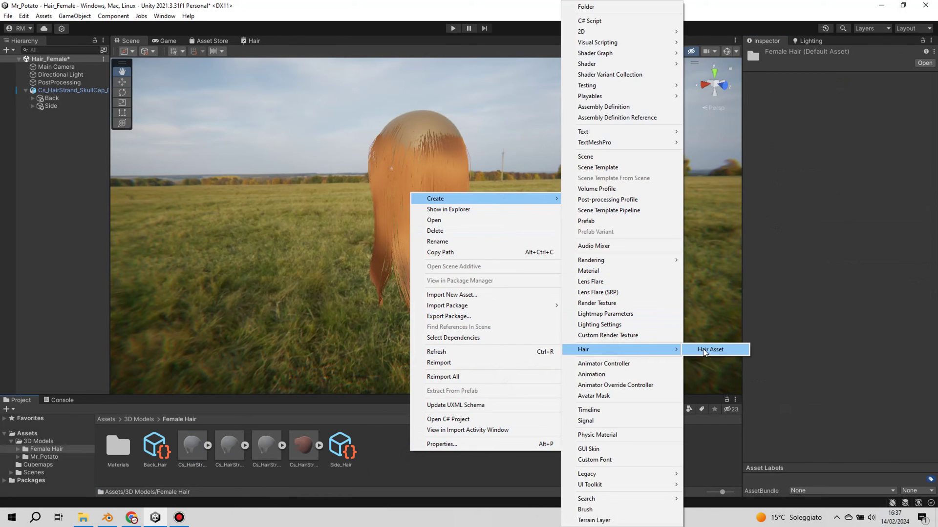
pyautogui.moveTo(583, 350)
pyautogui.click(713, 351)
pyautogui.write('Front')
pyautogui.press('Return')
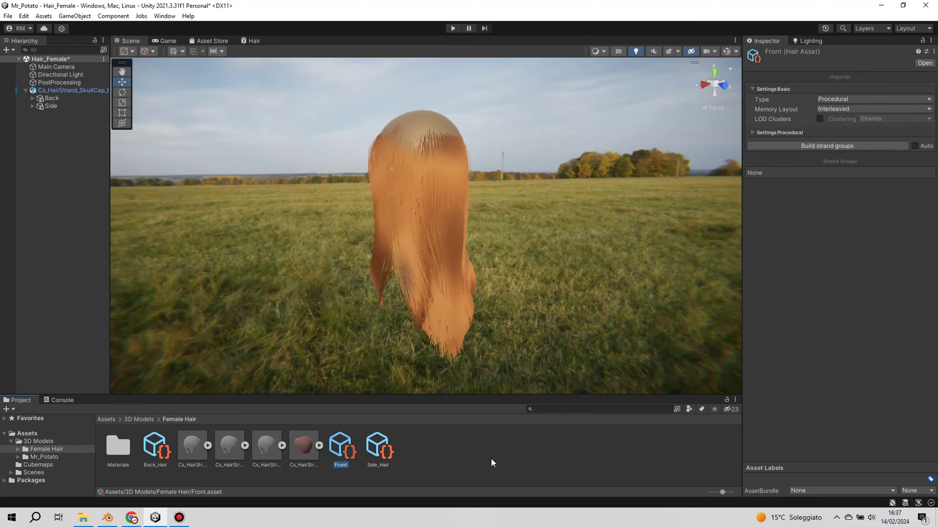
# Build Front as an Alembic asset from Cs_HairStrand_Front, then duplicate the Side hair object.
pyautogui.click(846, 100)
pyautogui.click(842, 119)
pyautogui.moveTo(191, 447); pyautogui.dragTo(830, 171)
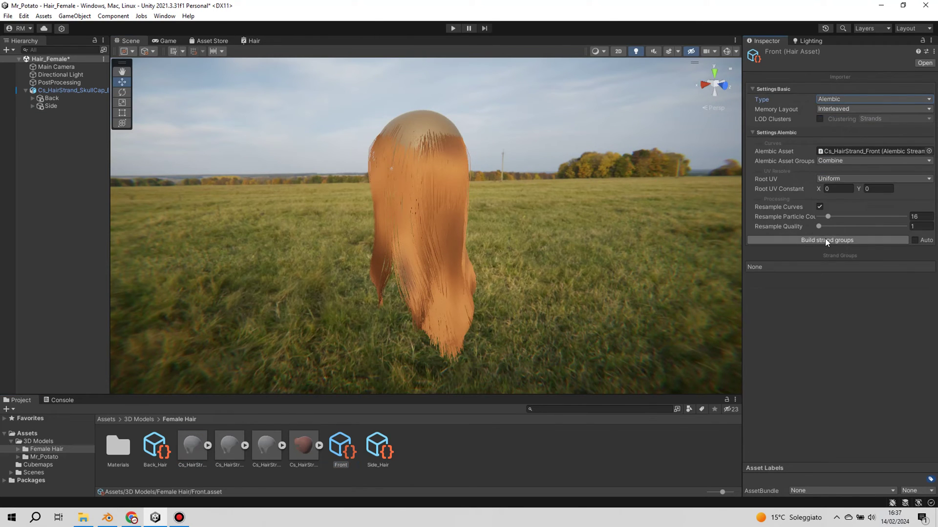
pyautogui.click(825, 240)
pyautogui.moveTo(801, 361)
pyautogui.mouseDown()
pyautogui.moveTo(909, 320)
pyautogui.moveTo(40, 332)
pyautogui.mouseUp()
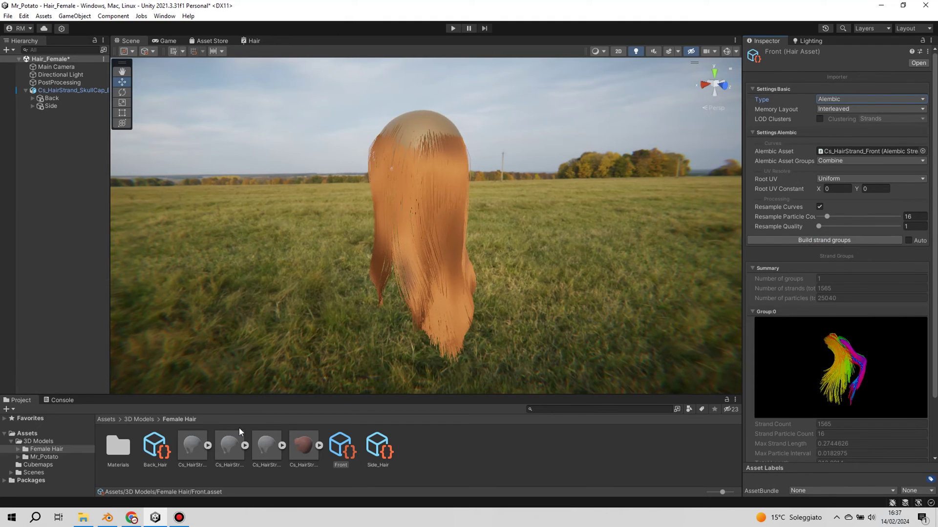
pyautogui.rightClick(51, 106)
pyautogui.click(83, 173)
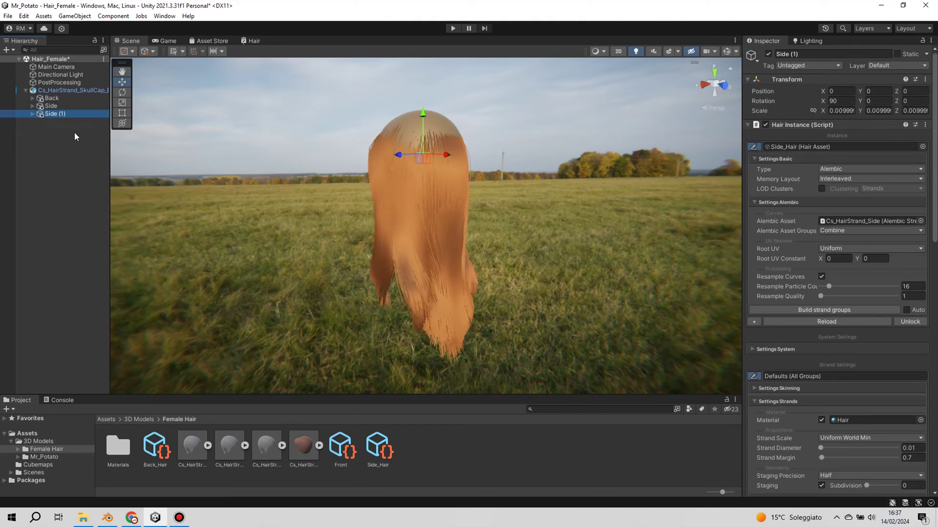
# Rename the duplicated Side (1) hair object to Front.
pyautogui.press('F2')
pyautogui.write('Front')
pyautogui.press('Return')
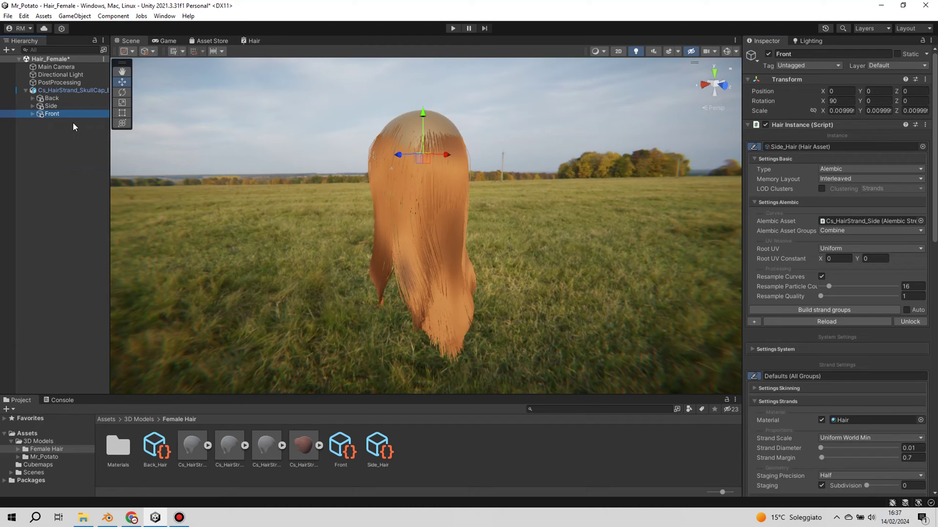
# Reset its Hair Instance, assign the Front hair asset, and rotate the skull cap base to Y -2413.
pyautogui.click(926, 125)
pyautogui.click(910, 204)
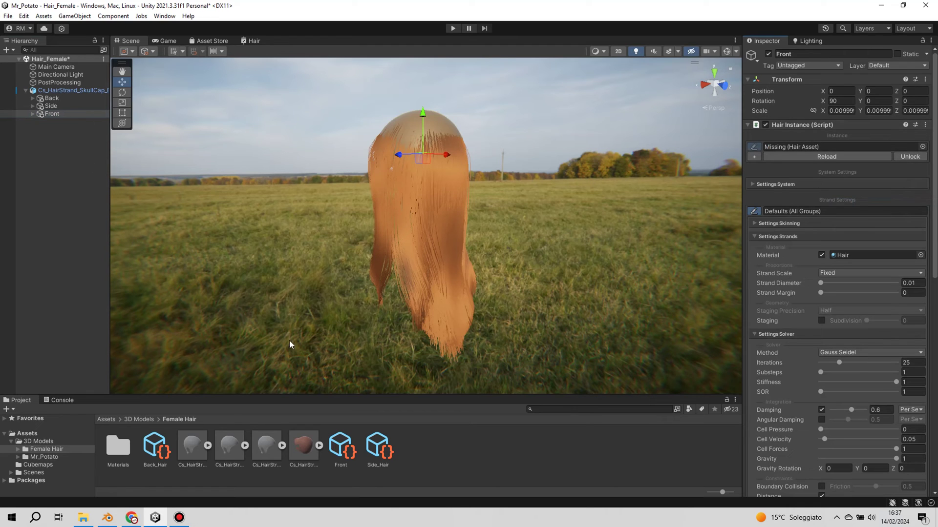
pyautogui.moveTo(344, 452); pyautogui.dragTo(798, 147)
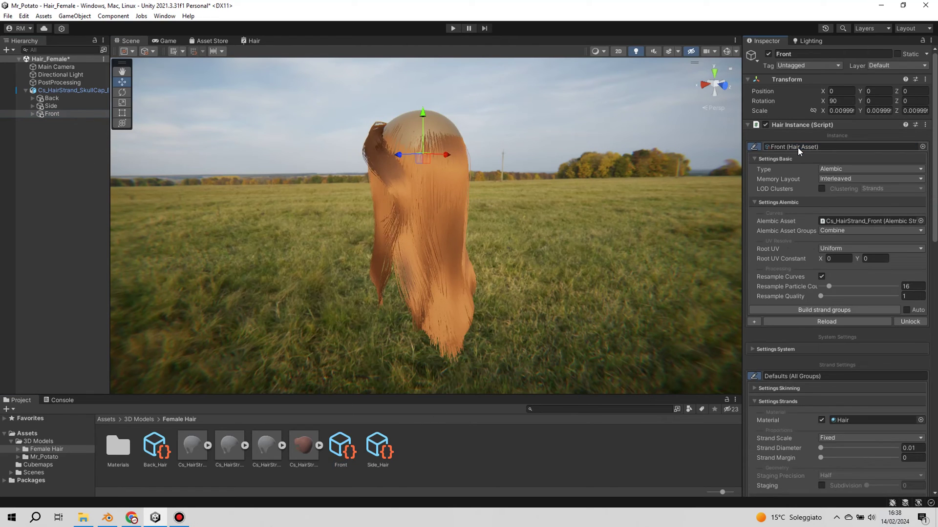
pyautogui.click(68, 90)
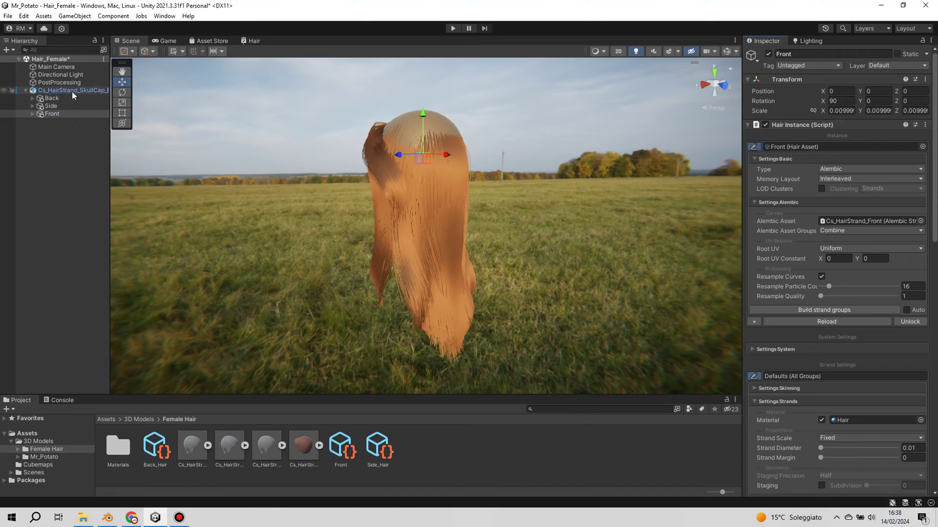
pyautogui.moveTo(868, 110); pyautogui.dragTo(843, 109)
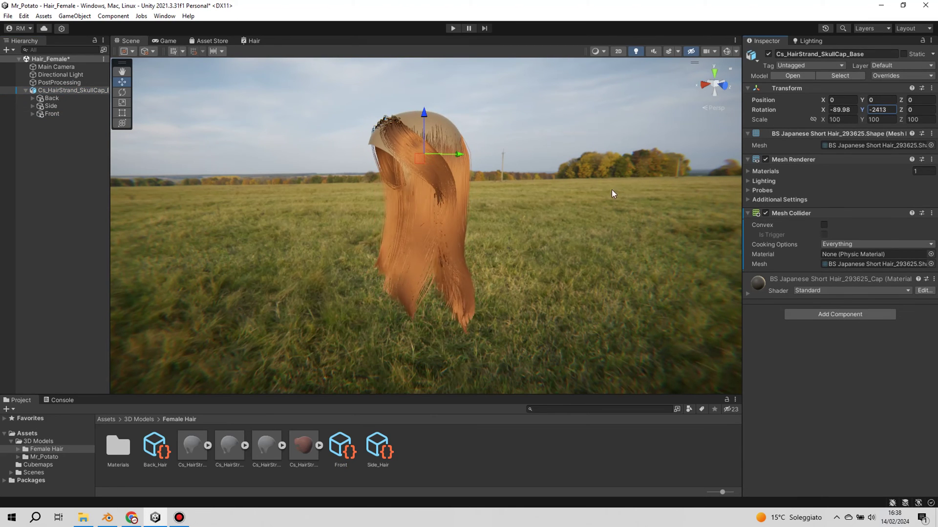
# Rotate the skull cap to Y -2489 and rebuild Front with 12 particles per strand (18780 total).
pyautogui.moveTo(849, 110); pyautogui.dragTo(829, 111)
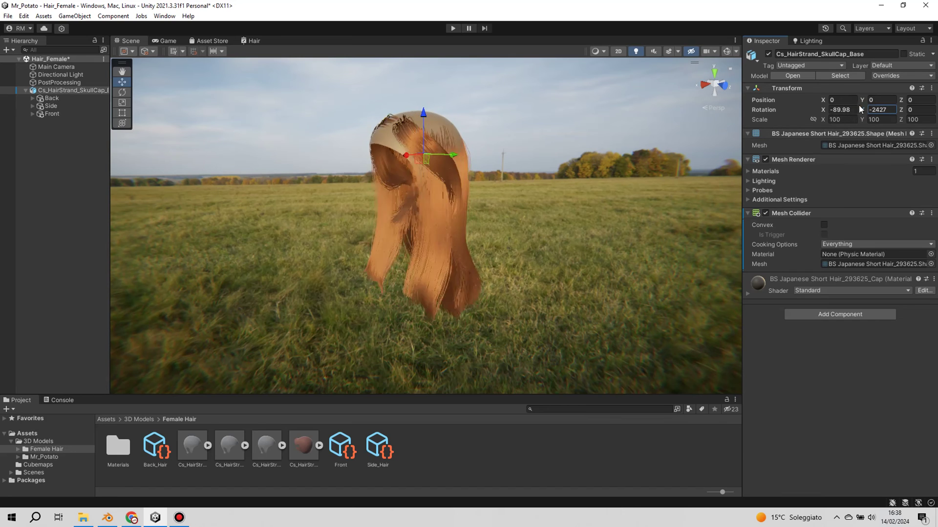
pyautogui.click(51, 113)
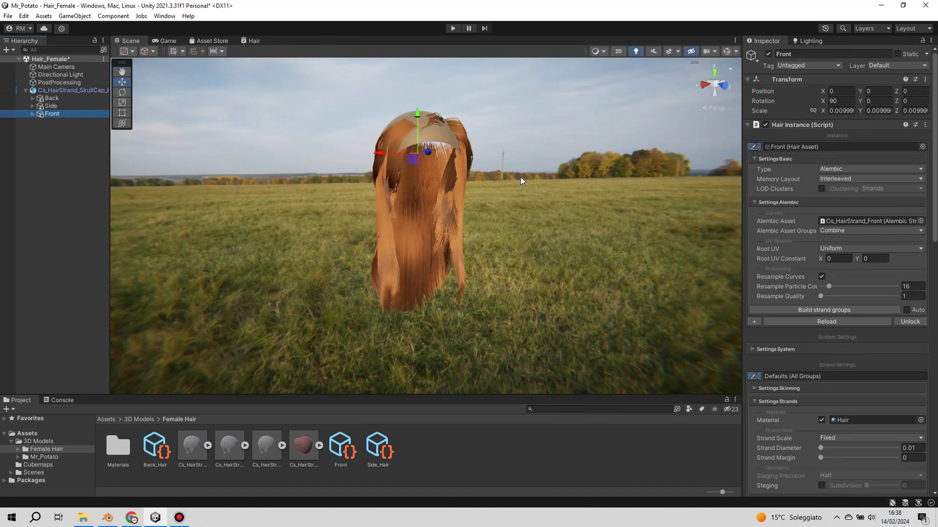
pyautogui.click(829, 216)
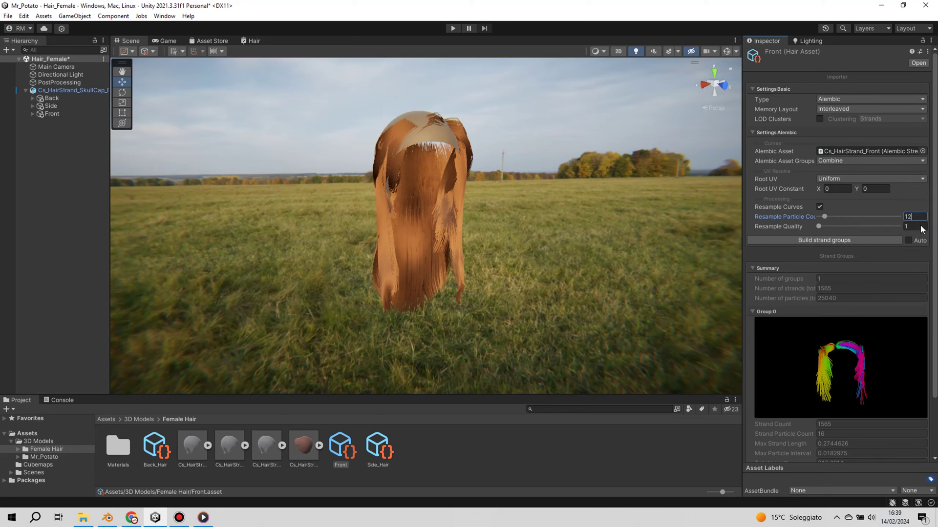
pyautogui.click(823, 241)
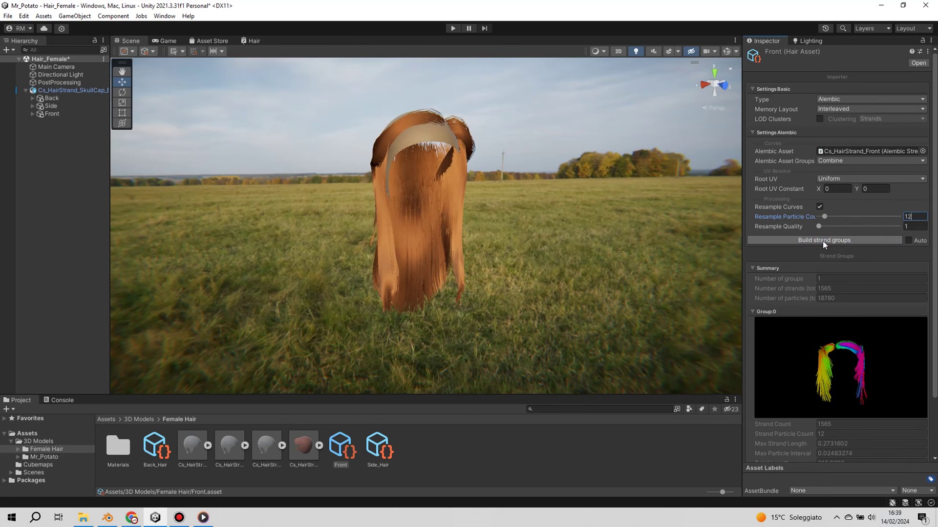
pyautogui.click(79, 91)
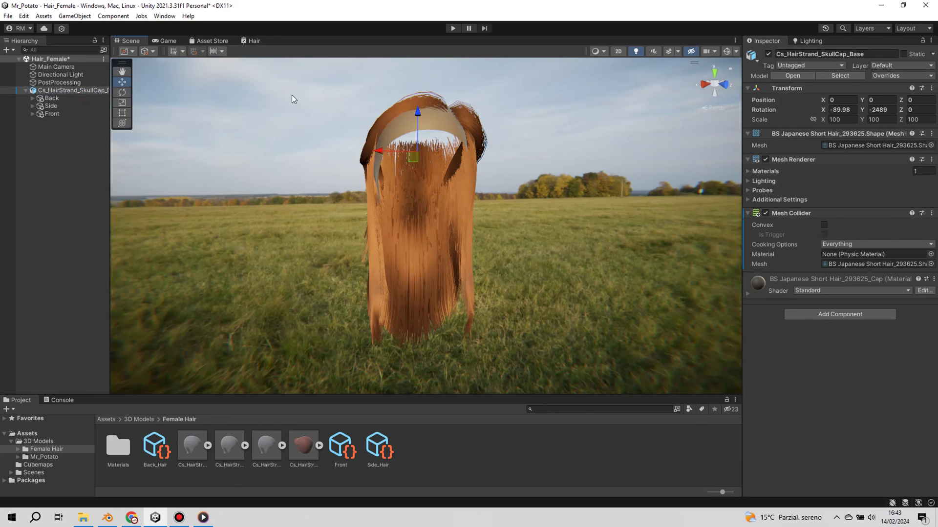
# Preview the hair in the Game view while spinning the skull cap base to Y -2770.
pyautogui.click(168, 41)
pyautogui.moveTo(854, 118)
pyautogui.mouseDown()
pyautogui.moveTo(814, 110)
pyautogui.moveTo(761, 120)
pyautogui.moveTo(803, 109)
pyautogui.moveTo(770, 122)
pyautogui.mouseUp()
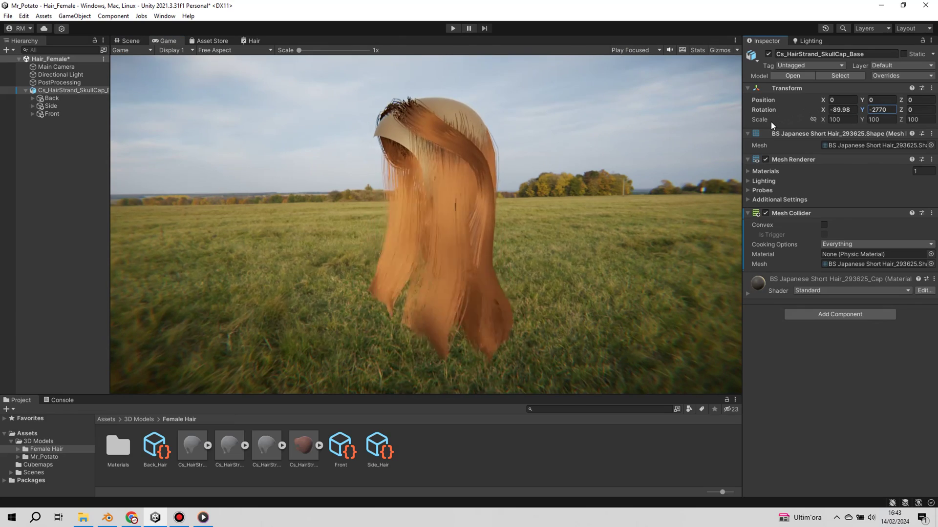